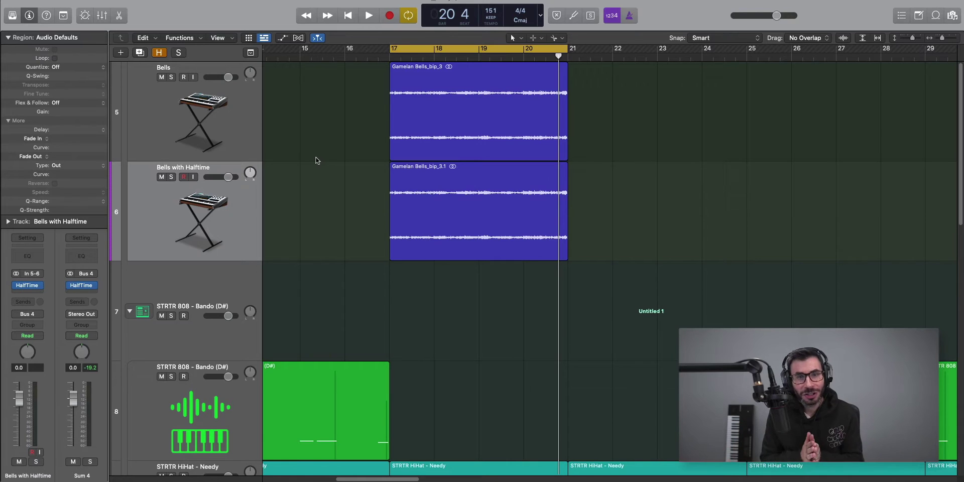
Solo the Bells track and play back its Gamelan Bells_bip_3 region on its own
left_click(424, 106)
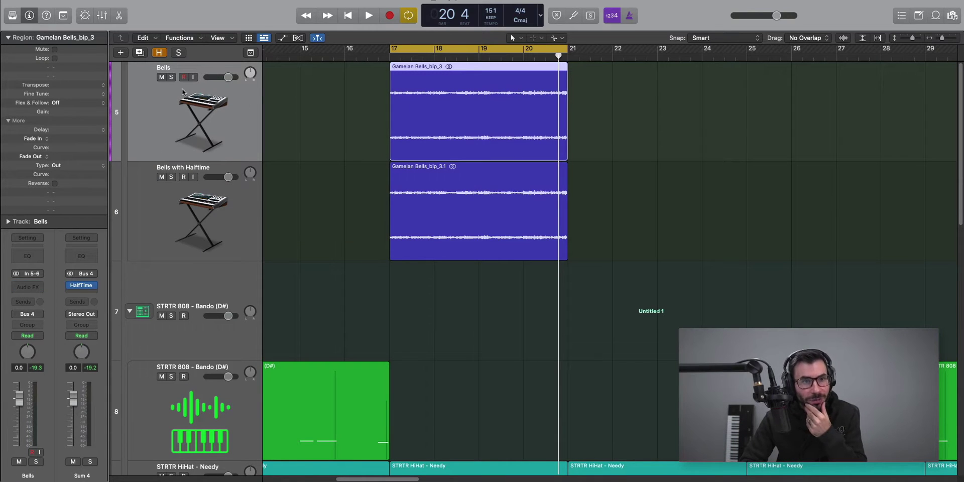
left_click(170, 77)
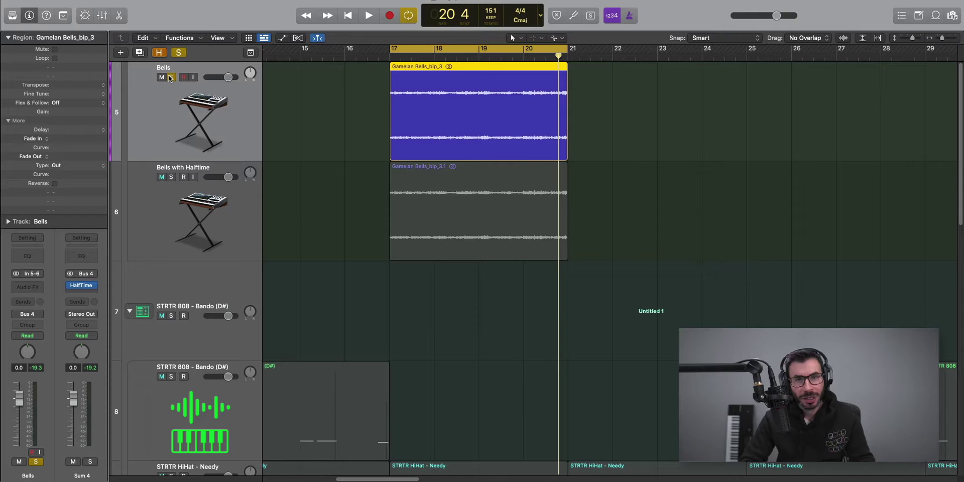
key("space")
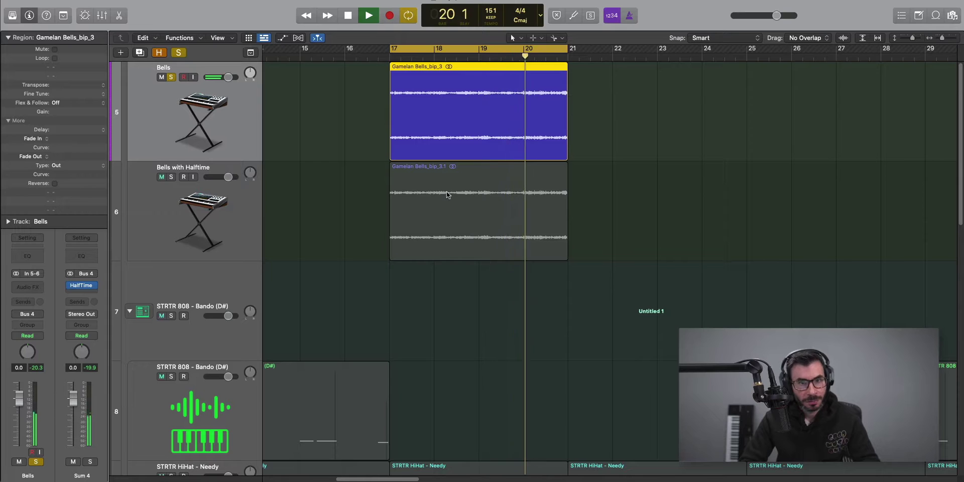
key("space")
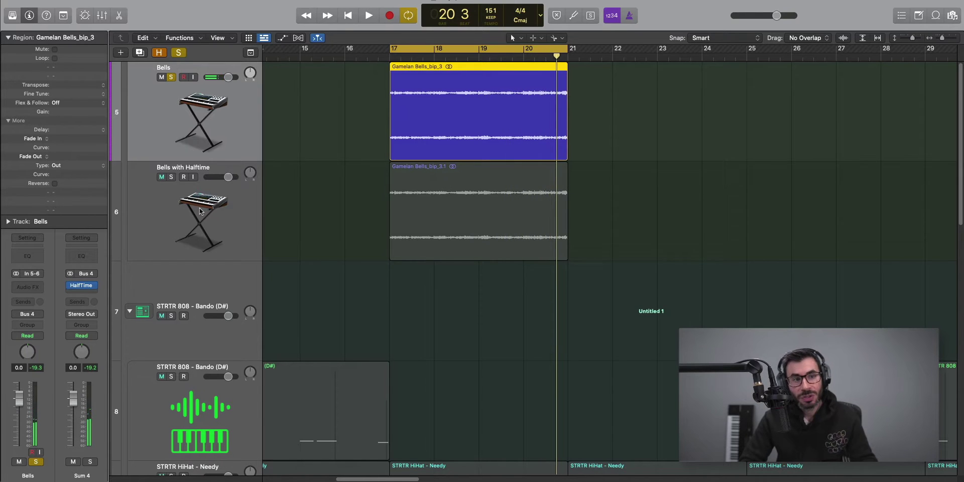
Solo Bells with Halftime and audition it with its HalfTime plug-in (1 Bar, 2x) open
left_click(200, 211)
left_click(171, 177, "alt")
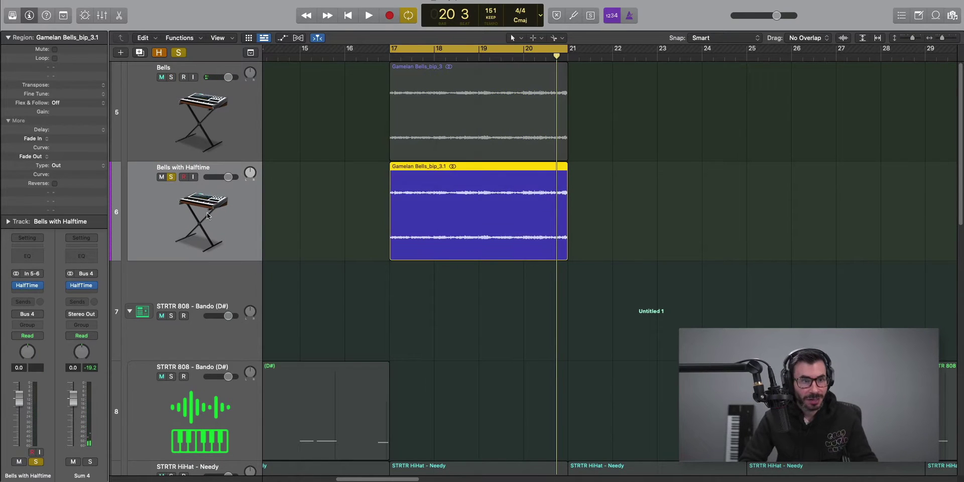
left_click(22, 286)
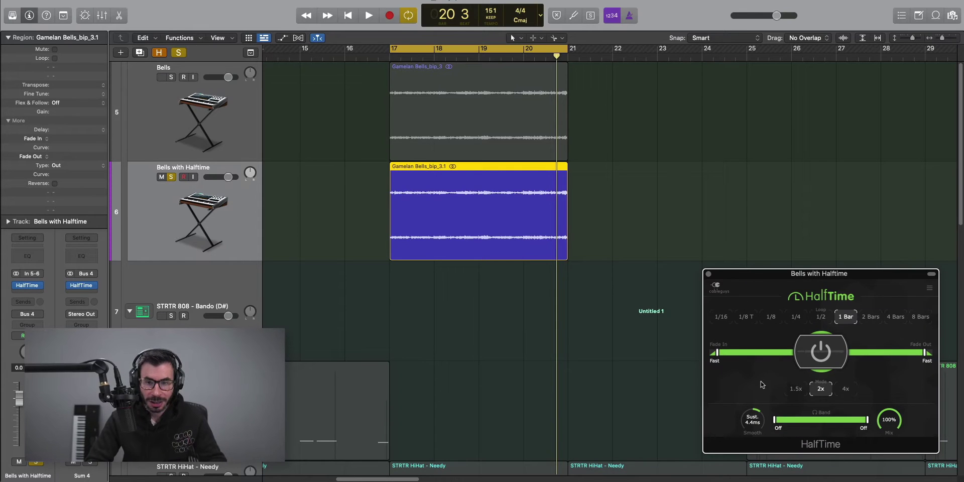
key("space")
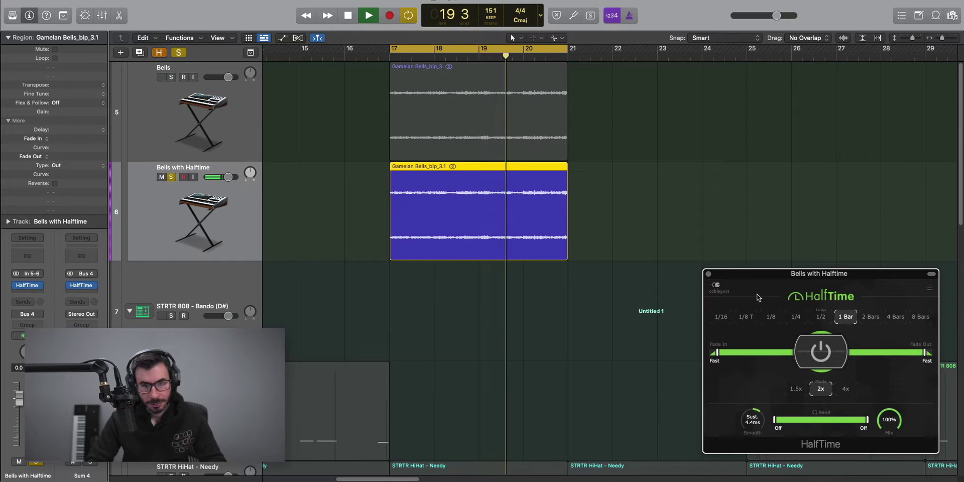
key("space")
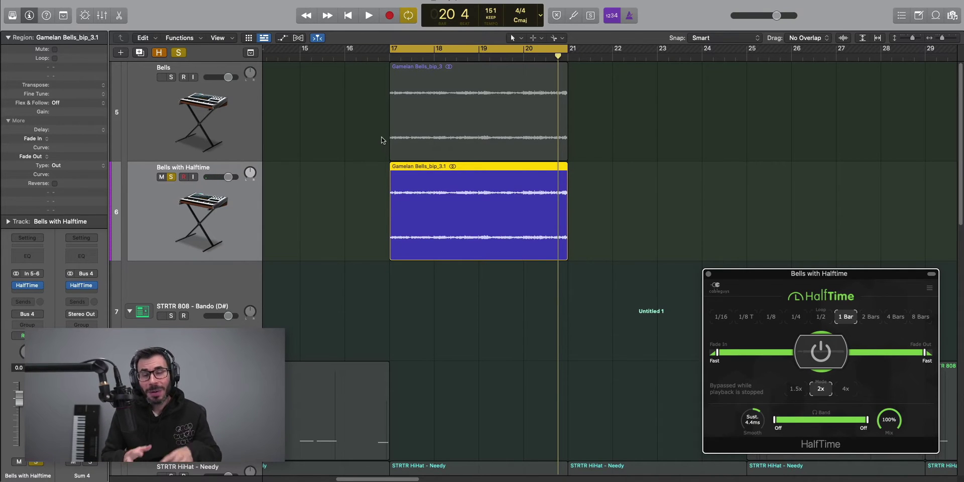
Stretch the Gamelan Bells_bip_3 region to end at bar 25, then solo Bells and play from bar 17
left_click(553, 116)
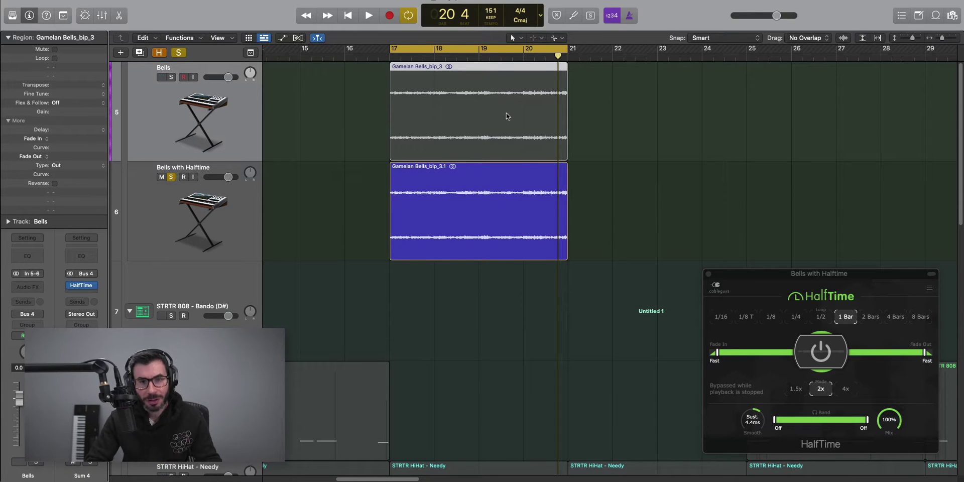
left_click_drag(564, 154, 740, 159)
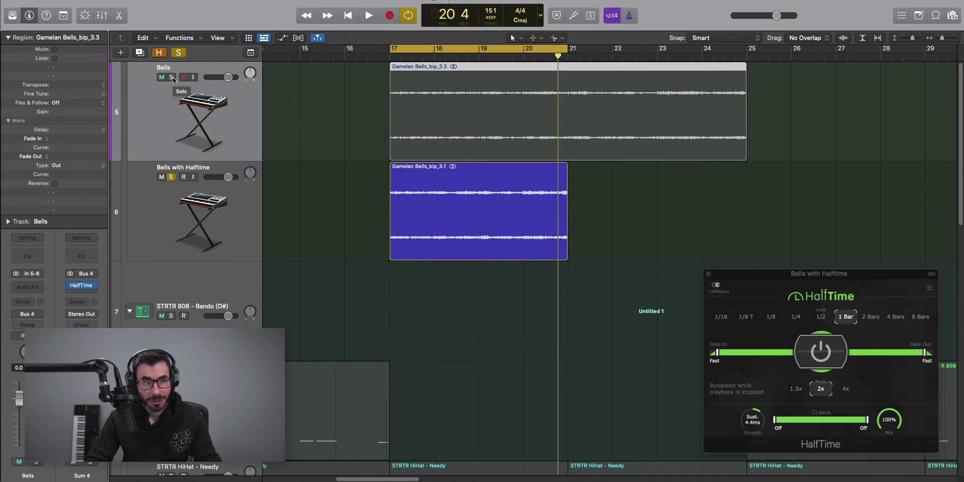
left_click(172, 77)
key("space")
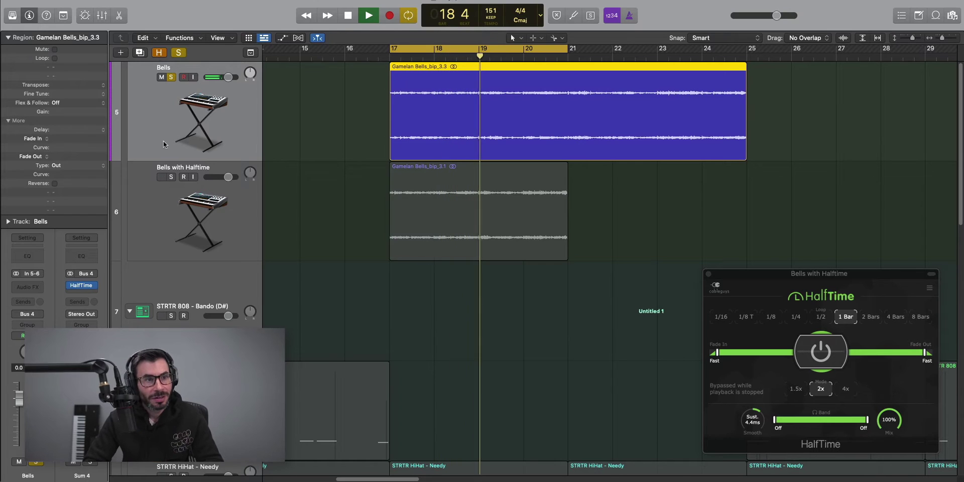
Transpose the stretched Bells region by -12 semitones and play it back
key("space")
double_click(60, 87)
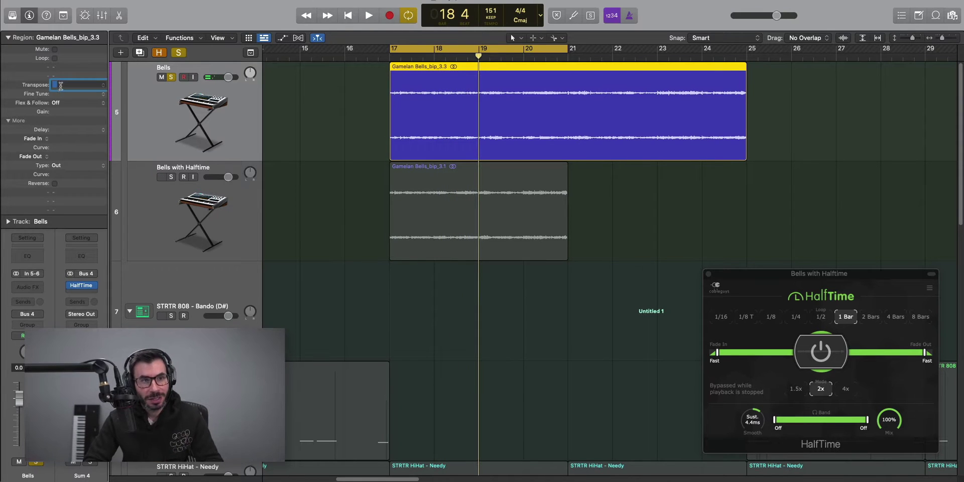
type("-1")
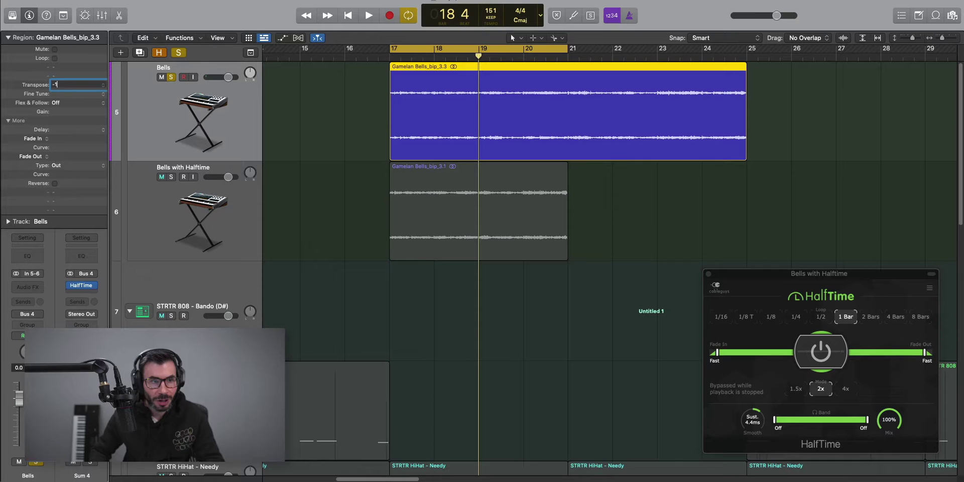
type("2")
key("Return")
key("space")
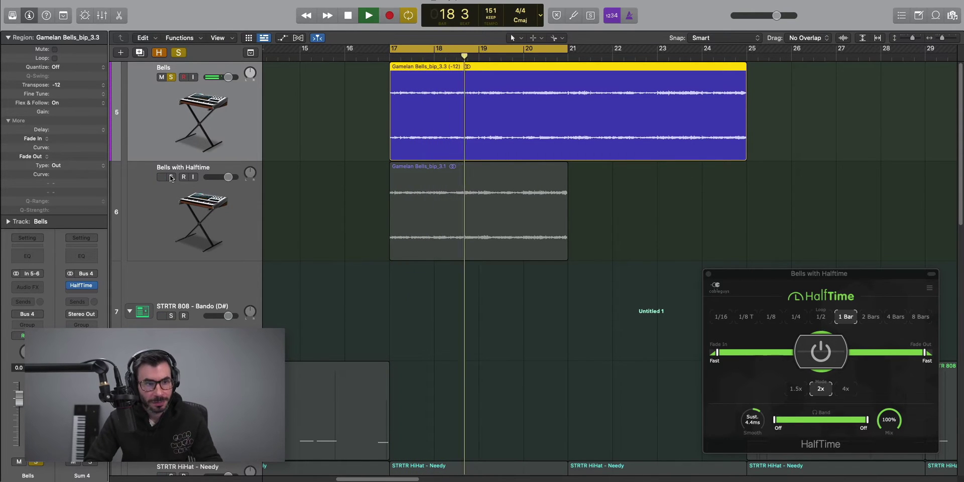
Alternate solo between Bells and Bells with Halftime to compare, then stop and clear solo
left_click(170, 178)
left_click(172, 78)
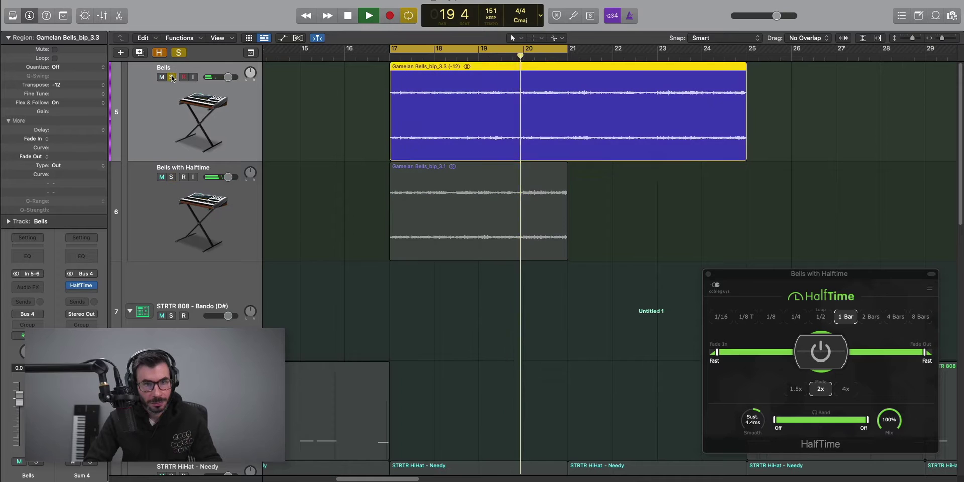
left_click(171, 178)
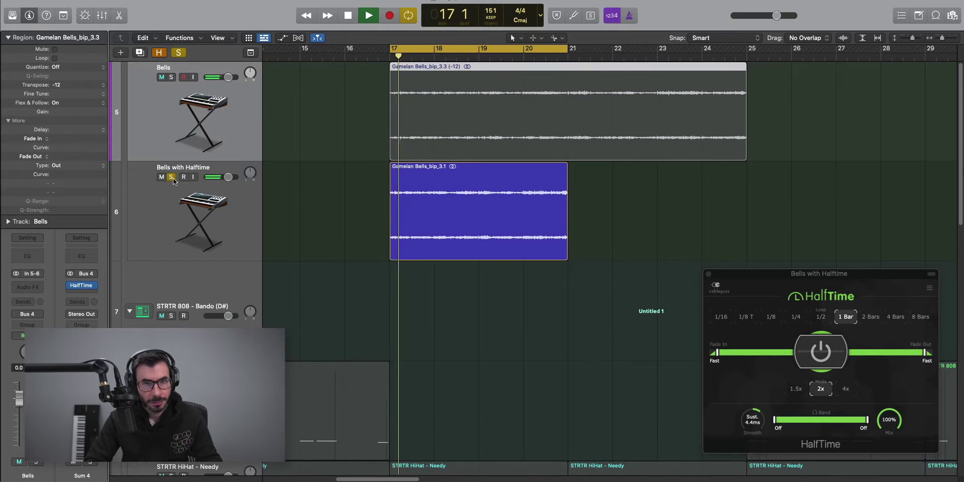
left_click(171, 78)
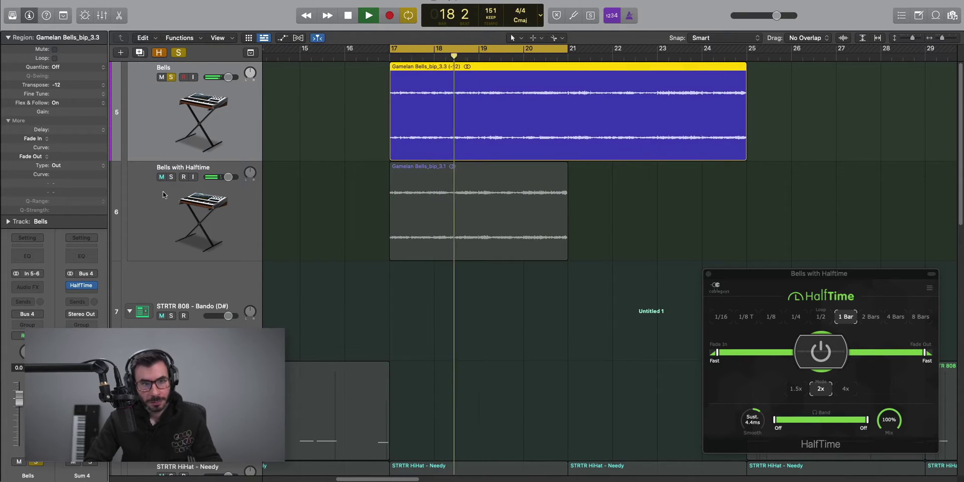
left_click(172, 177)
key("space")
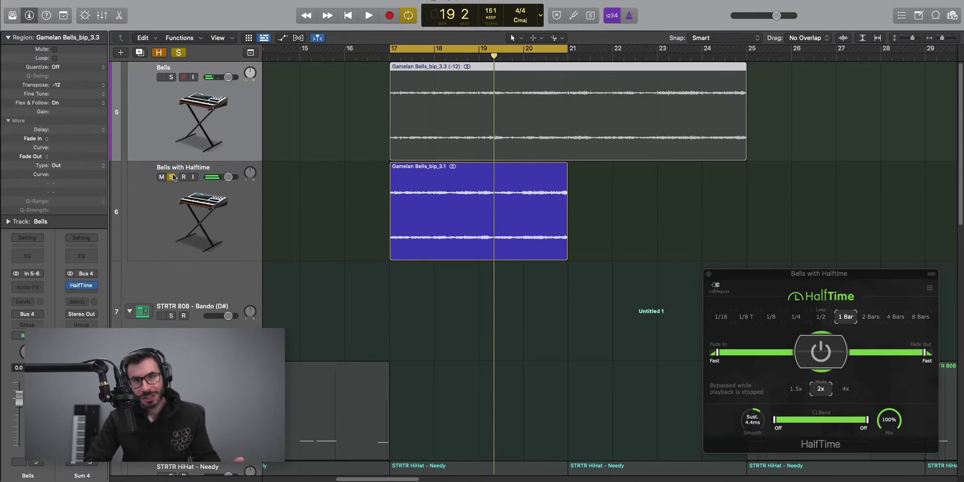
left_click(171, 177)
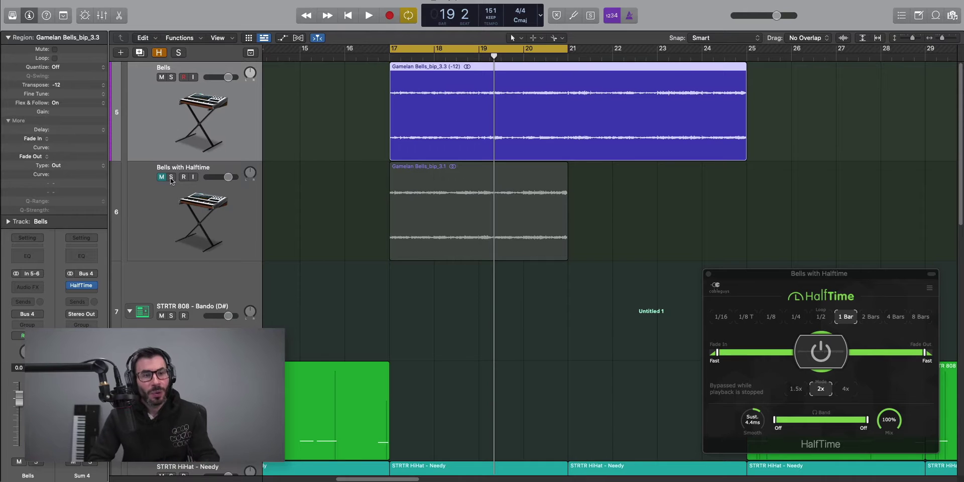
Unmute Bells with Halftime and undo the stretch so the Bells region ends at bar 21
left_click(162, 177)
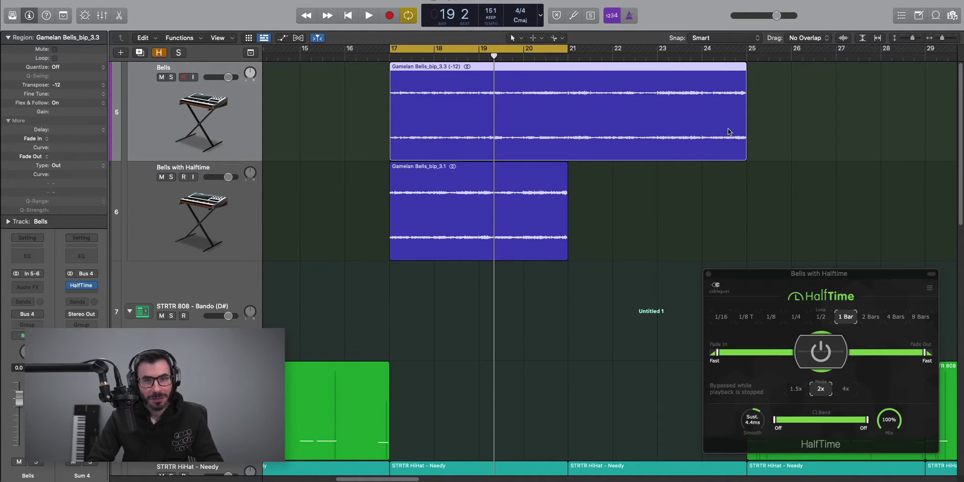
left_click(530, 188)
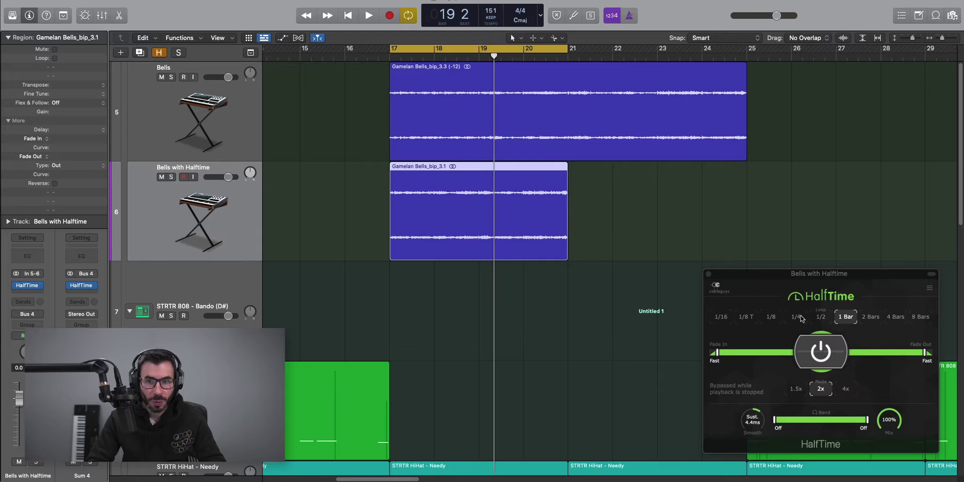
left_click(545, 147)
key("super+z")
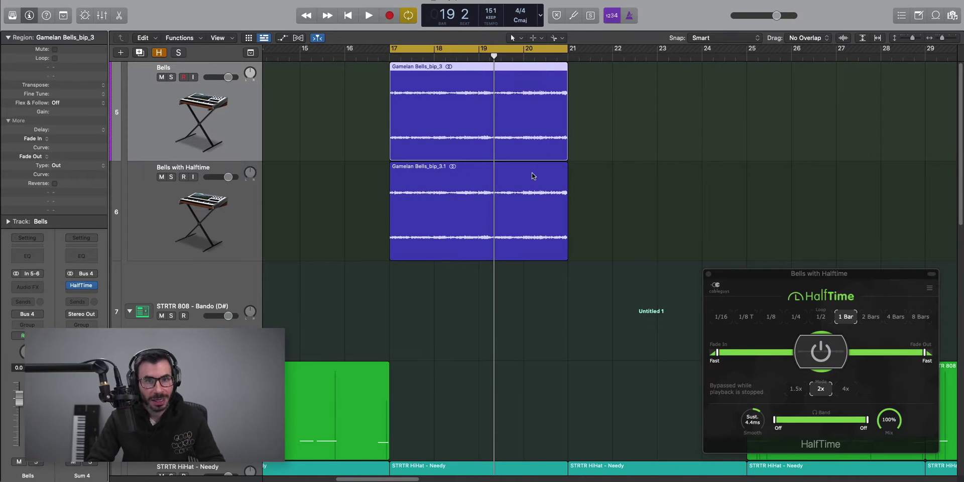
left_click(838, 318)
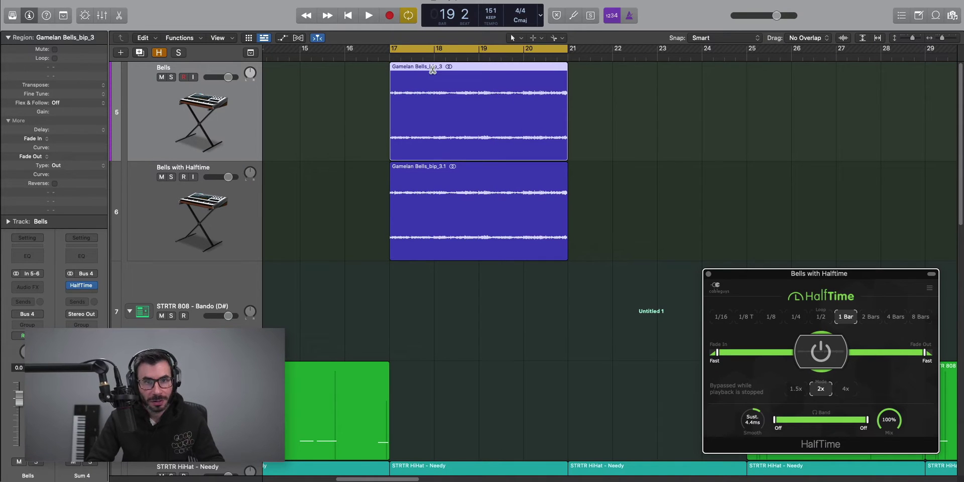
Split the Bells region into one-bar pieces and stretch each piece to two bars
left_click(435, 125, "alt+super")
left_click_drag(602, 128, 584, 123)
left_click_drag(756, 133, 433, 111)
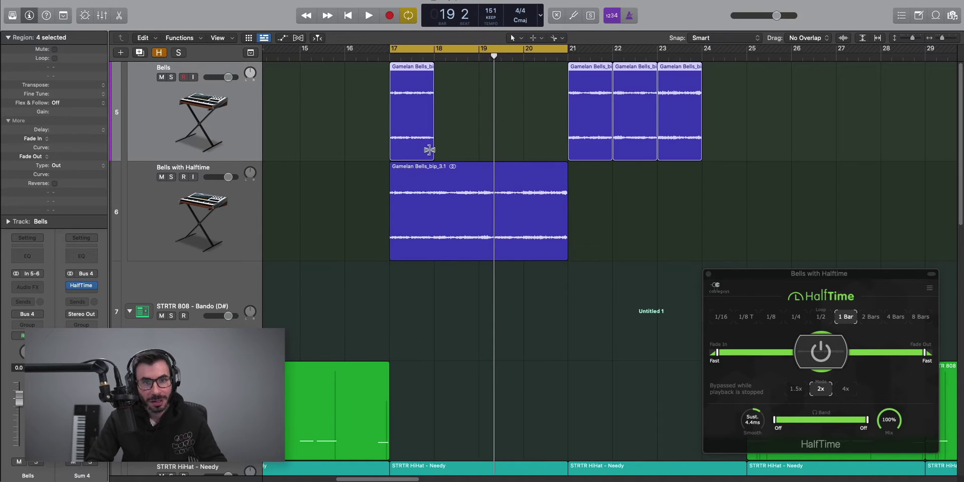
left_click_drag(429, 149, 472, 148)
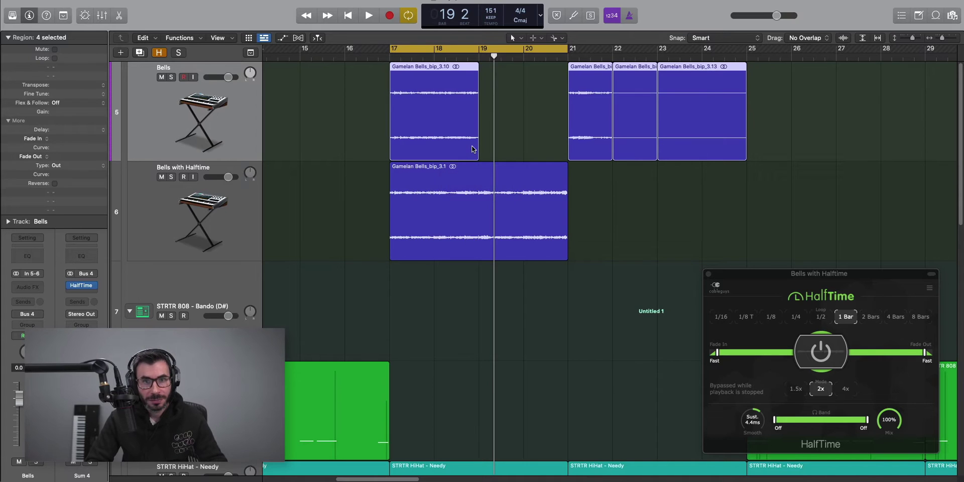
left_click(503, 125)
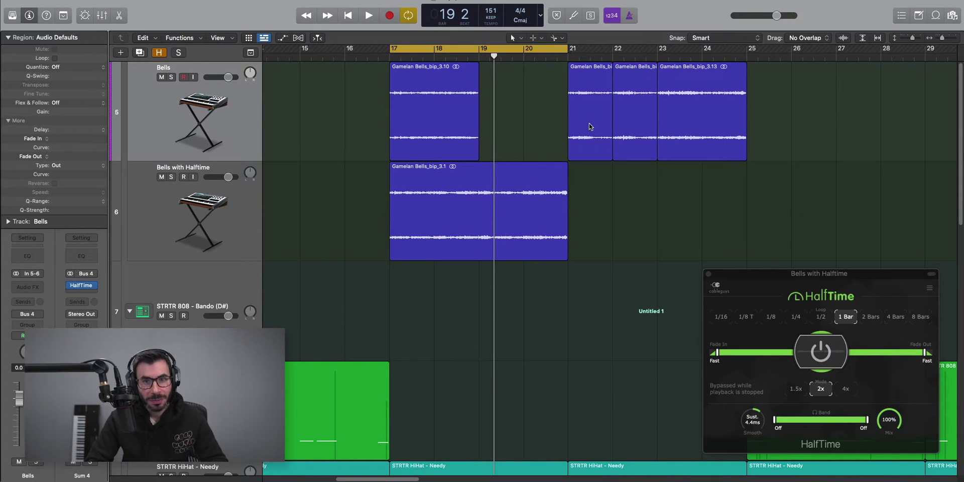
Move the pieces to bars 18, 19 and 20, trim the last to end at bar 21, and select all four
left_click_drag(590, 124, 456, 130)
left_click_drag(623, 125, 493, 129)
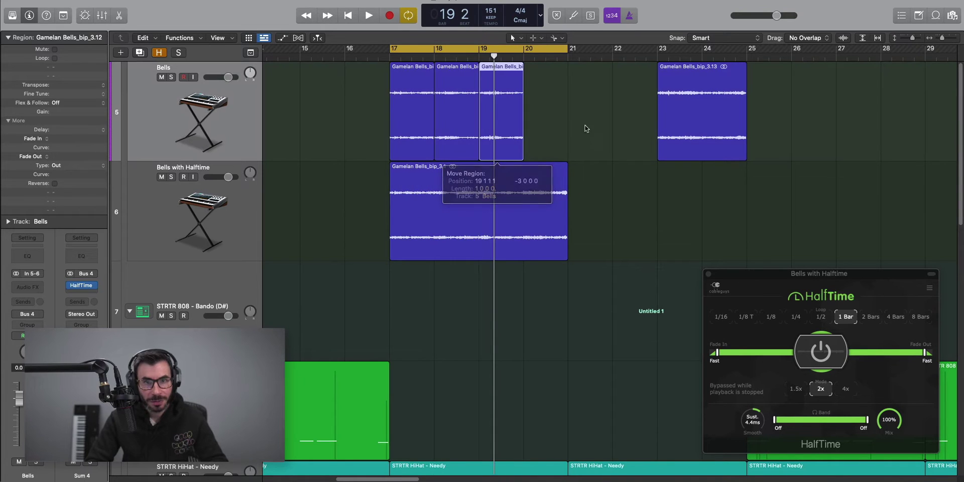
left_click_drag(685, 129, 551, 130)
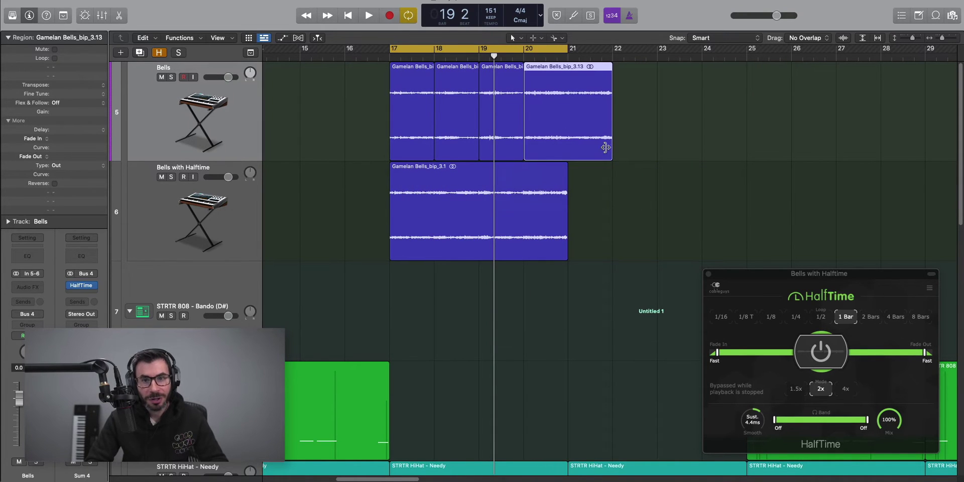
left_click_drag(609, 152, 559, 152)
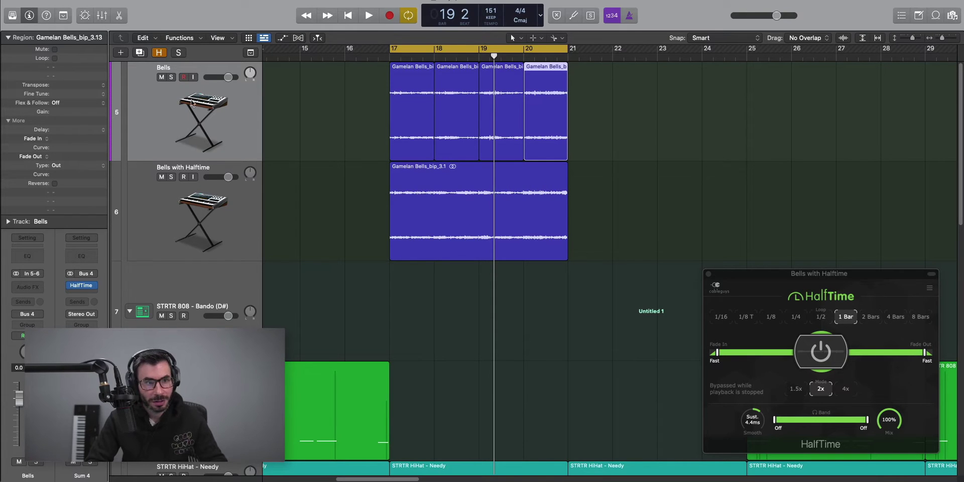
left_click_drag(621, 102, 412, 109)
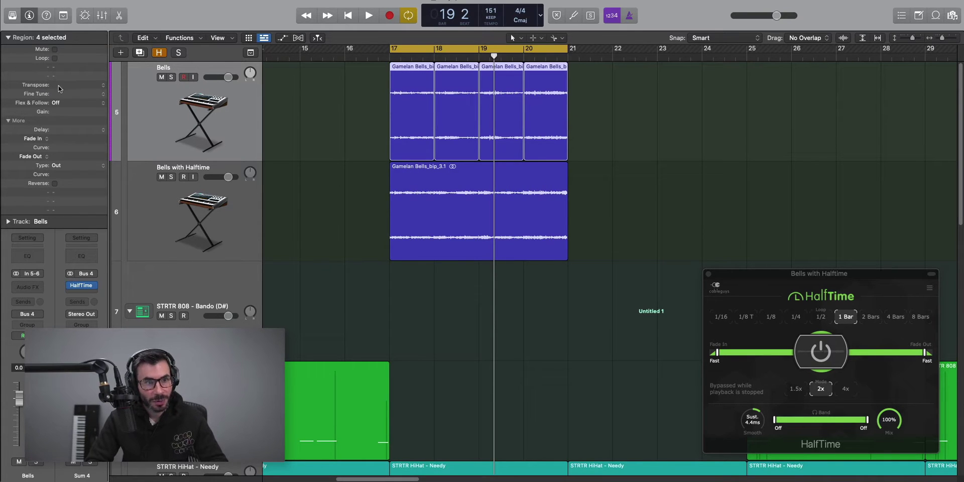
Transpose the four Bells pieces by -12 and play them with Bells soloed
double_click(60, 85)
type("-12")
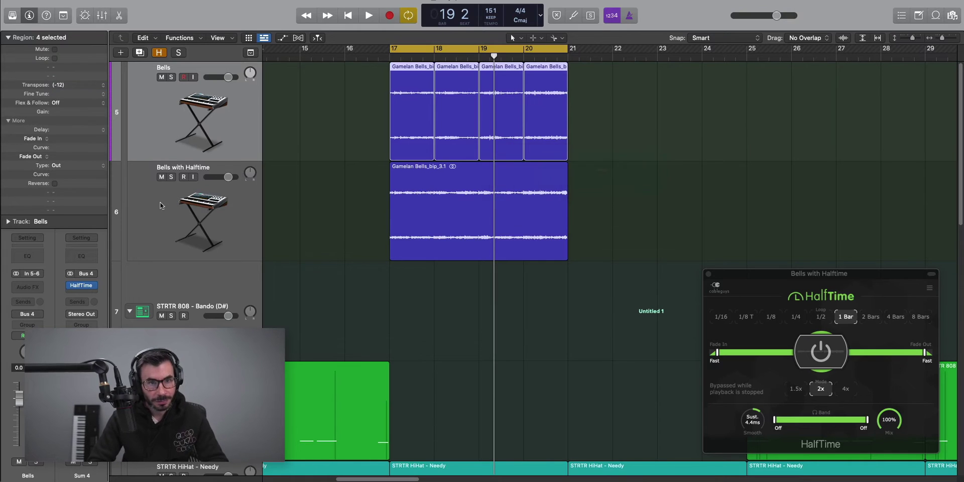
key("Return")
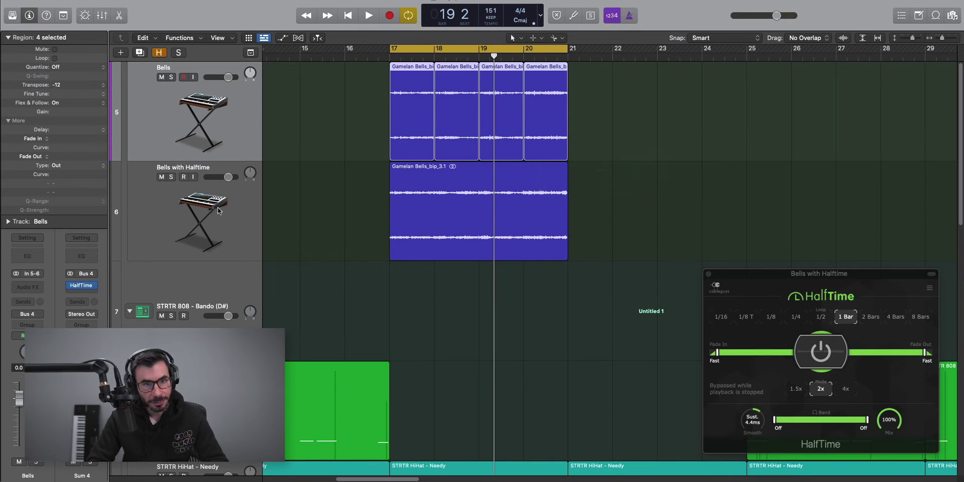
left_click(172, 76)
key("space")
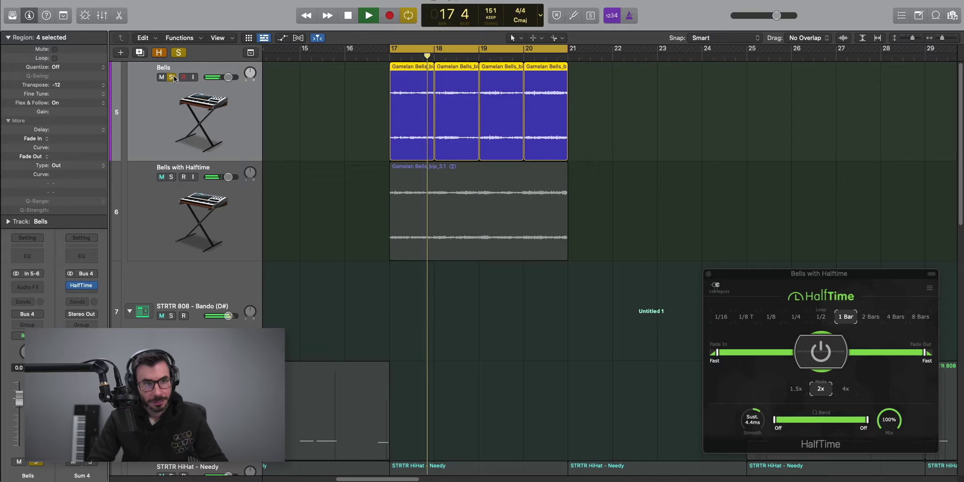
Alternate solo between Bells and Bells with Halftime to compare the two sounds
left_click(171, 77)
left_click(171, 177)
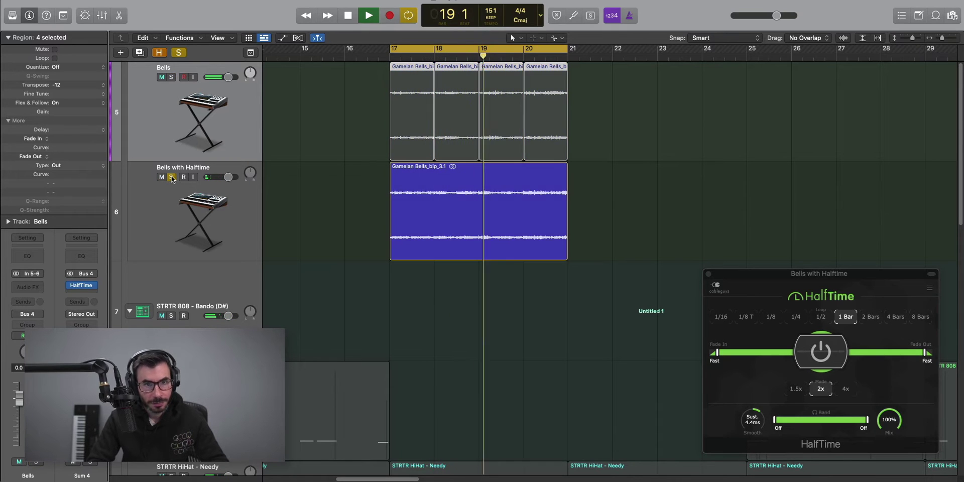
left_click(171, 177)
left_click(171, 77)
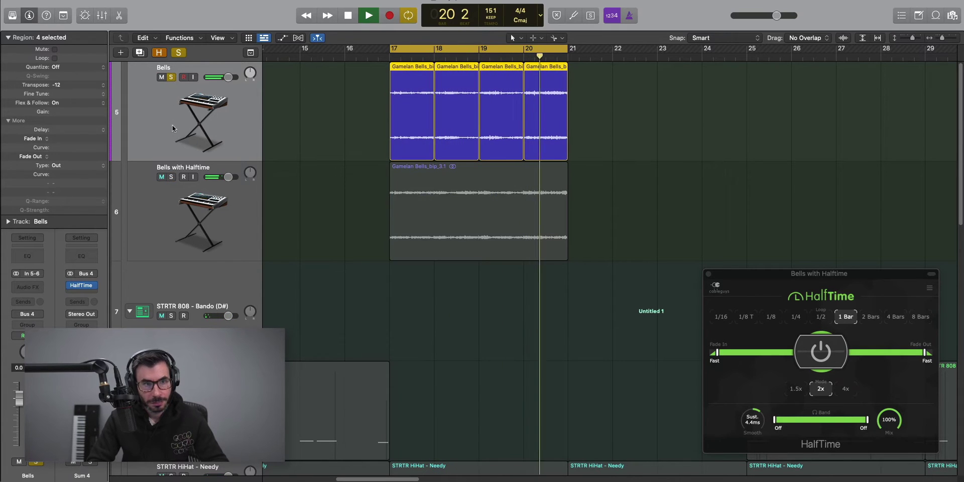
left_click(171, 177)
left_click(172, 77)
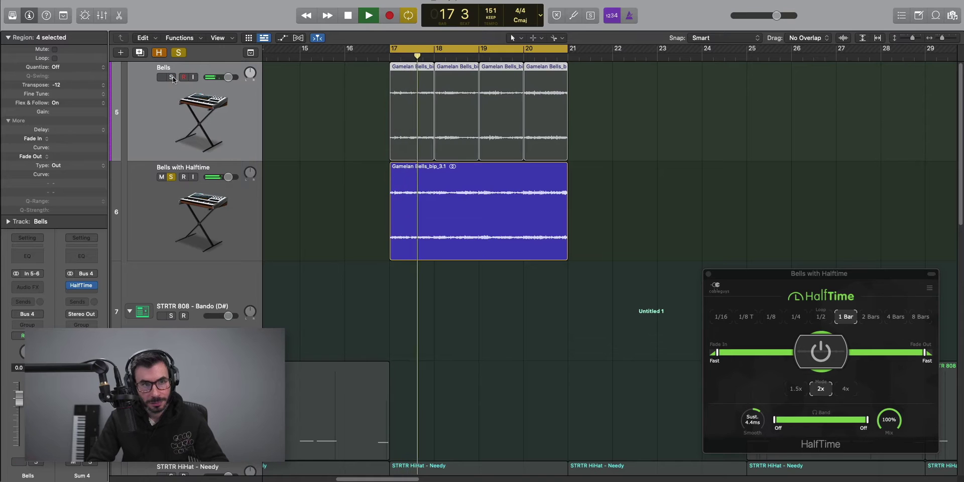
left_click(172, 77)
left_click(171, 177)
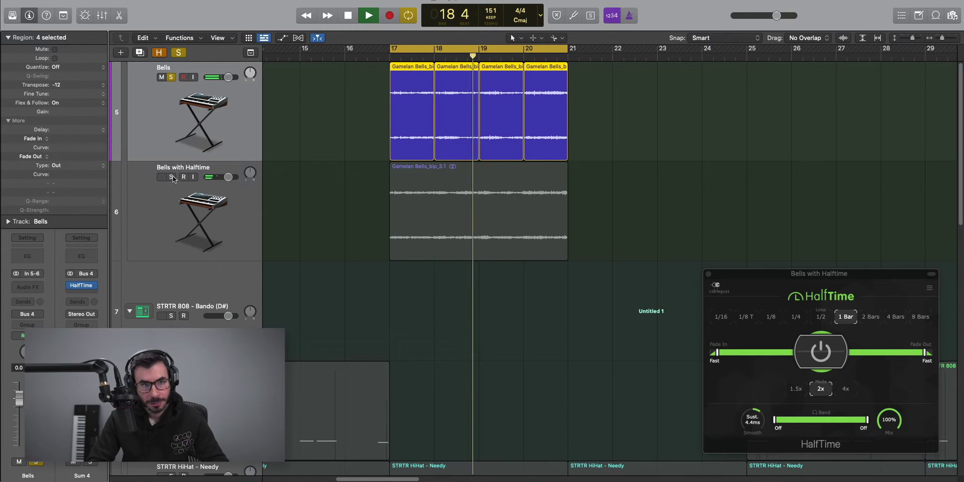
left_click(171, 177)
left_click(172, 77)
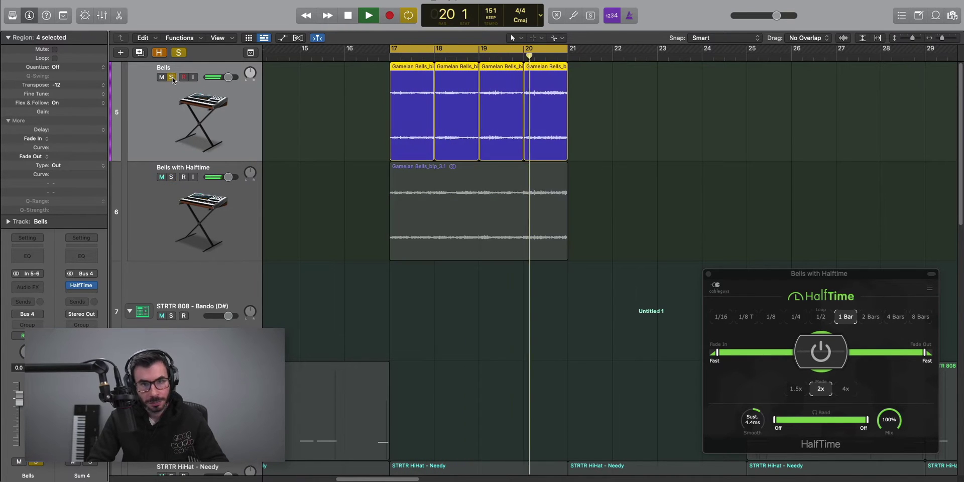
Stop playback and undo back to a single Gamelan Bells_bip_3 region over bars 17–21
key("space")
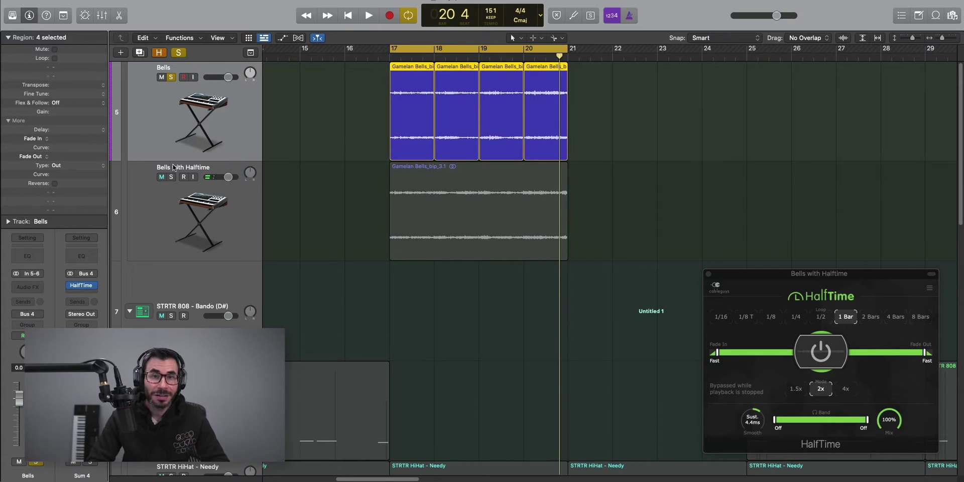
key("super+z")
key("super+z")
key("super+z")
key("super+z")
key("super+z")
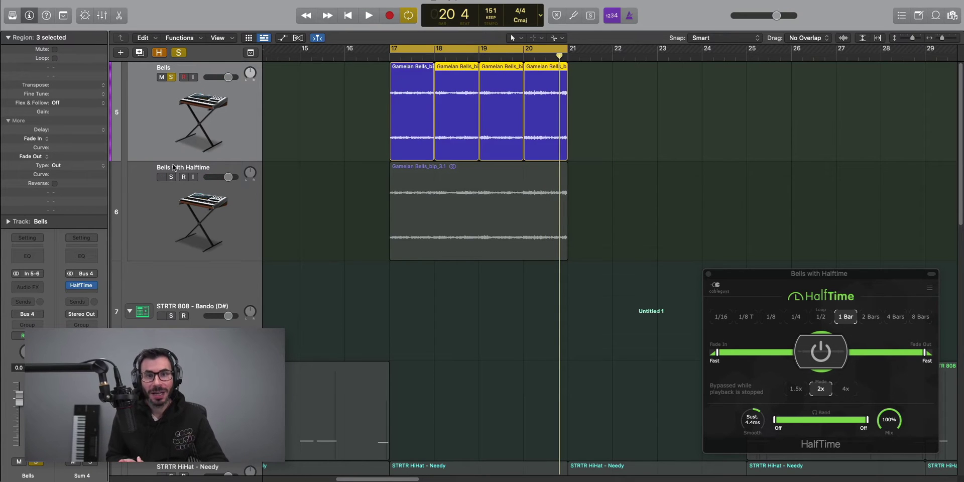
key("super+z")
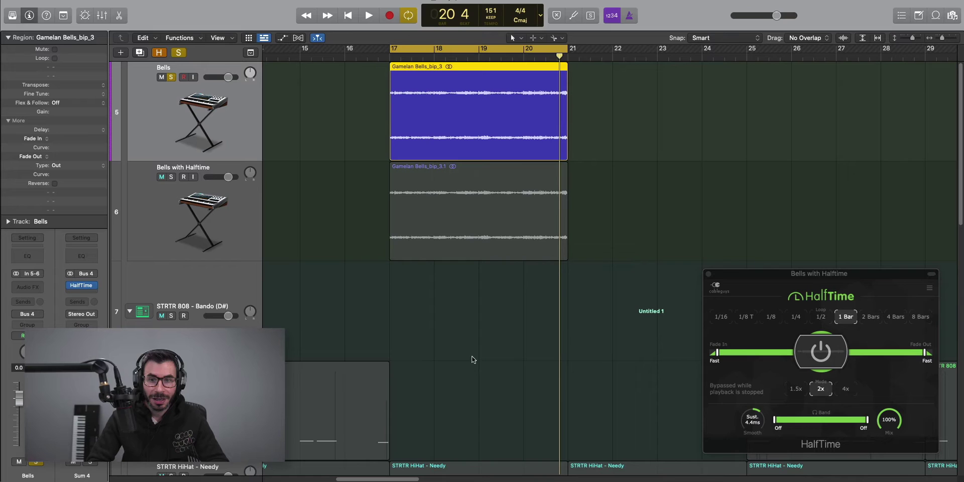
Set HalfTime's loop to 1/2 and split the Bells region into eight half-bar pieces
left_click(816, 319)
left_click(818, 318)
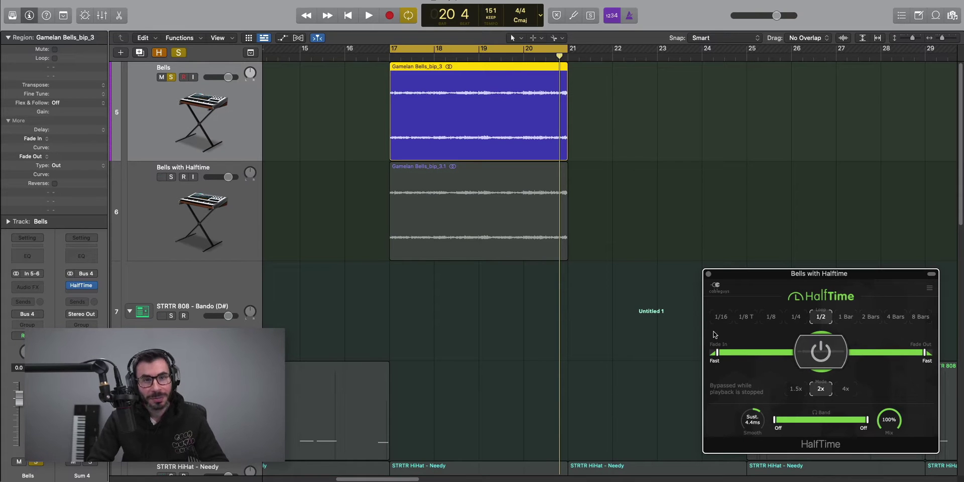
left_click(411, 65)
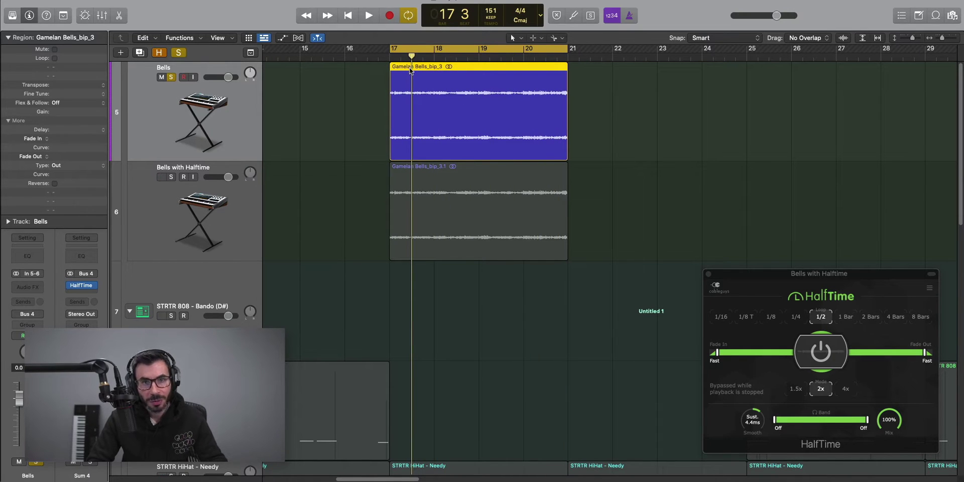
left_click(410, 70, "alt")
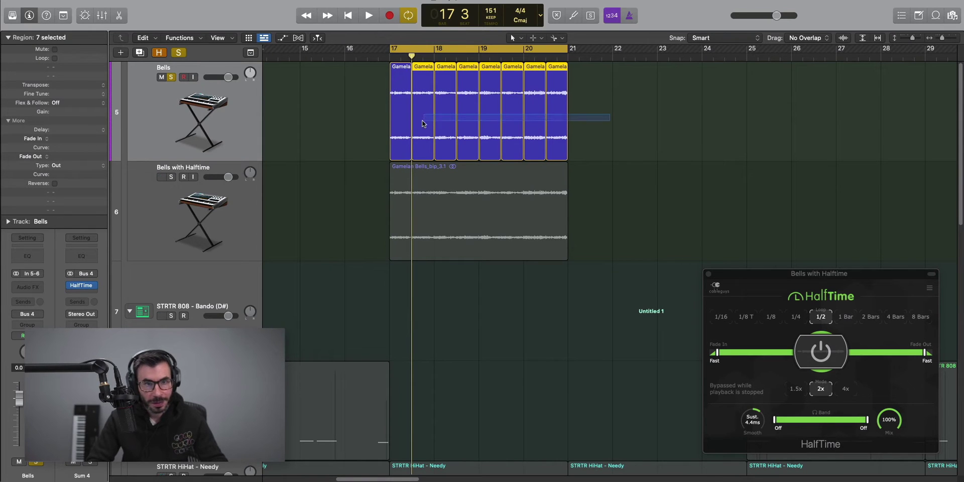
Stretch the half-bar Bells pieces and move the bar-19 and bar-20 pieces into bar 18
left_click_drag(424, 123, 486, 116)
left_click_drag(659, 133, 430, 150)
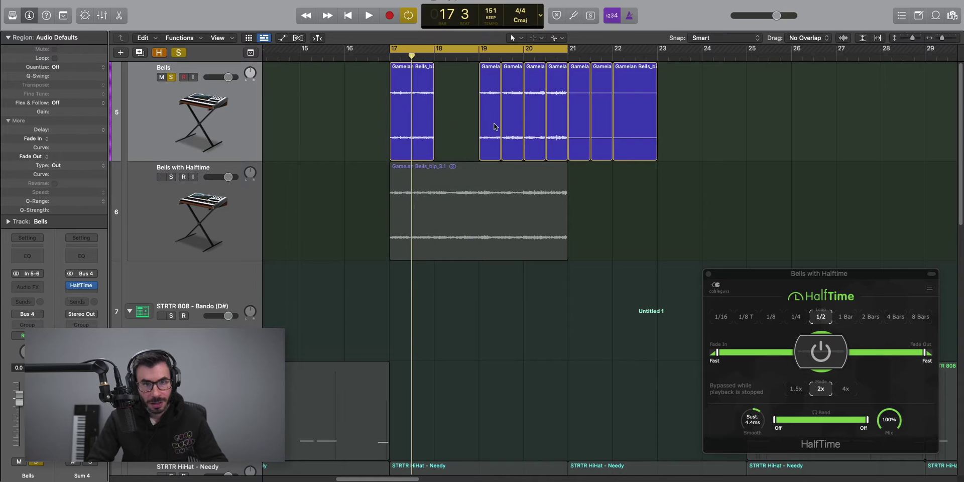
left_click_drag(493, 122, 446, 132)
left_click_drag(532, 123, 469, 126)
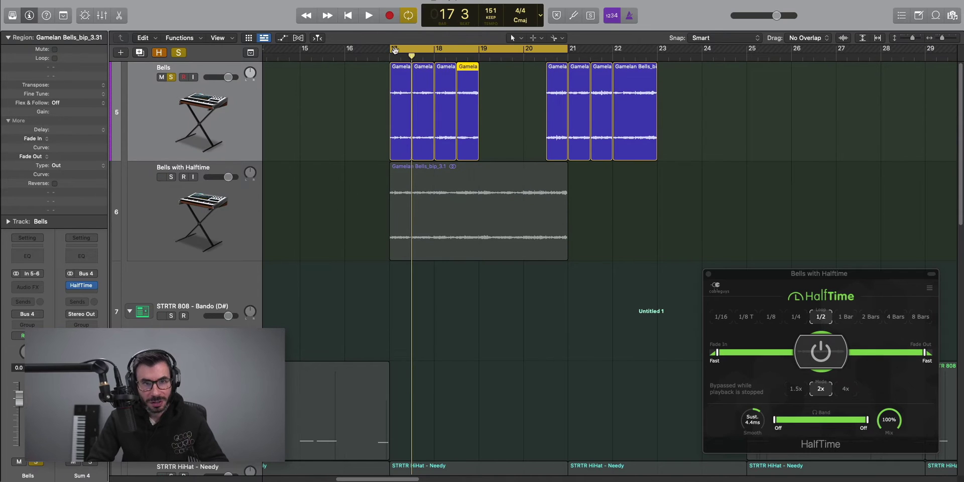
Loop bars 17–19, transpose the four pieces there by -12, and play the loop
left_click_drag(477, 56, 477, 54)
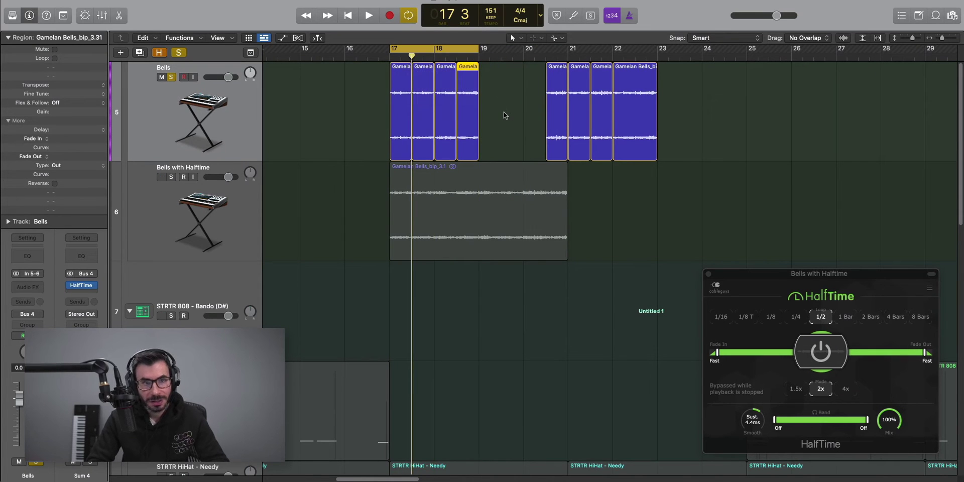
key("space")
key("space")
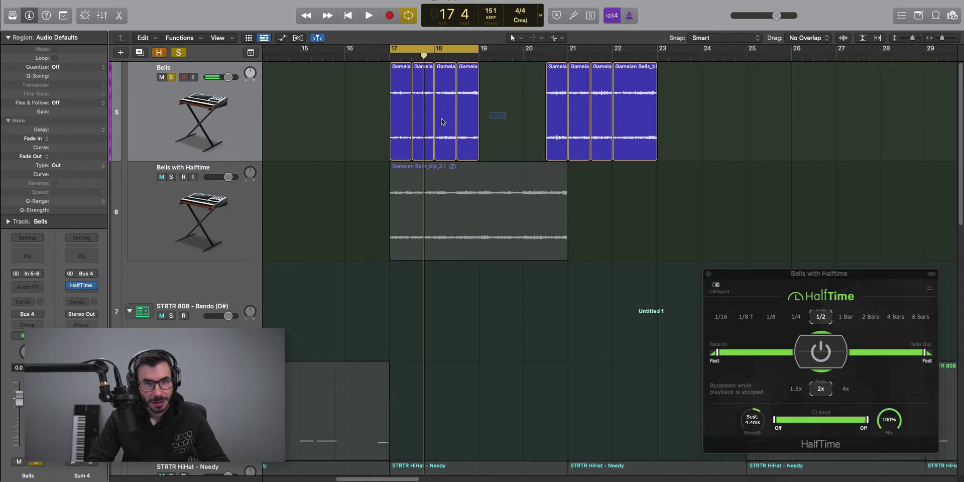
left_click(164, 109)
double_click(78, 84)
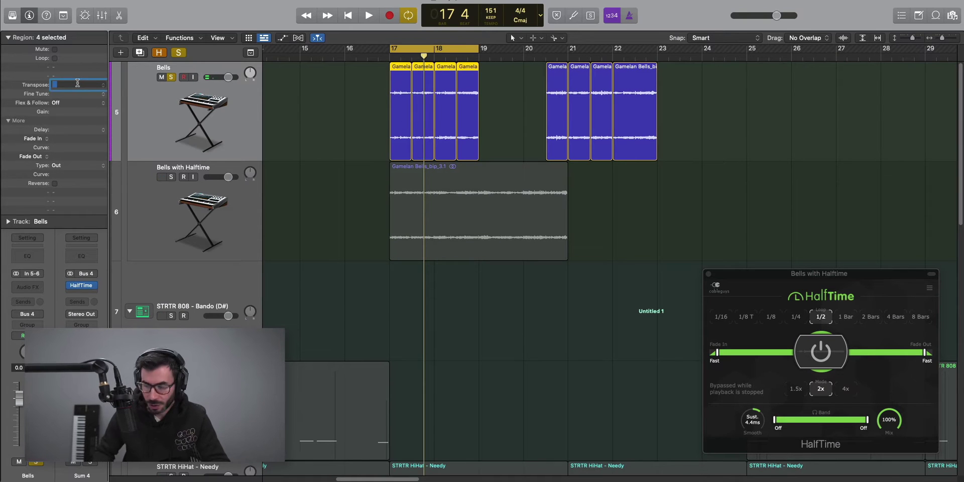
type("-12")
key("Return")
key("space")
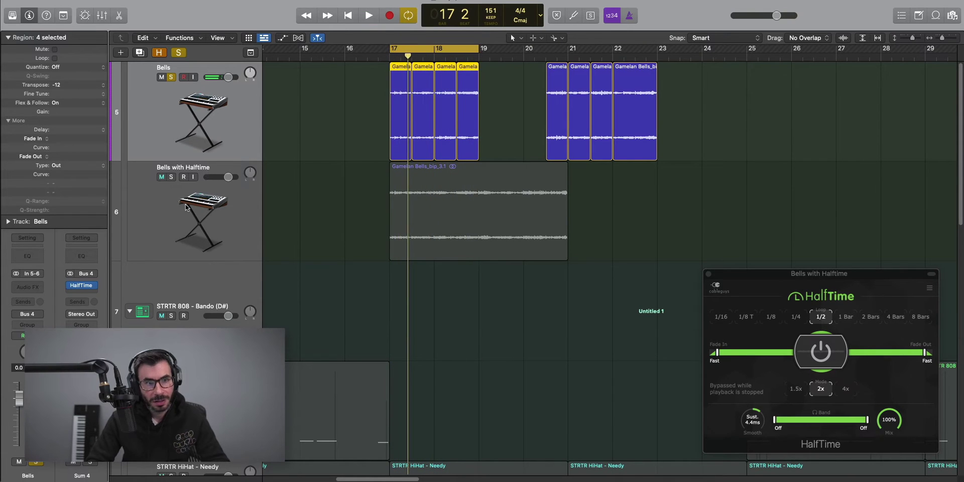
left_click(200, 211)
left_click(171, 176, "alt")
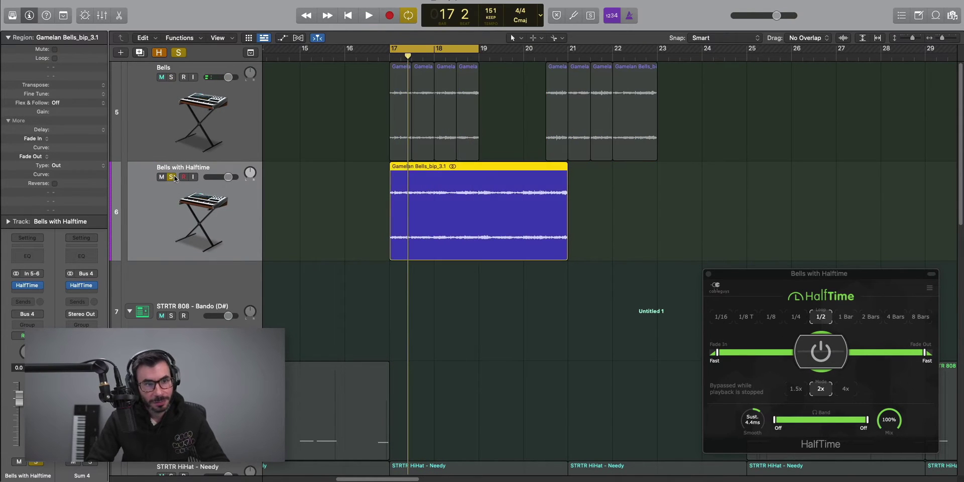
key("space")
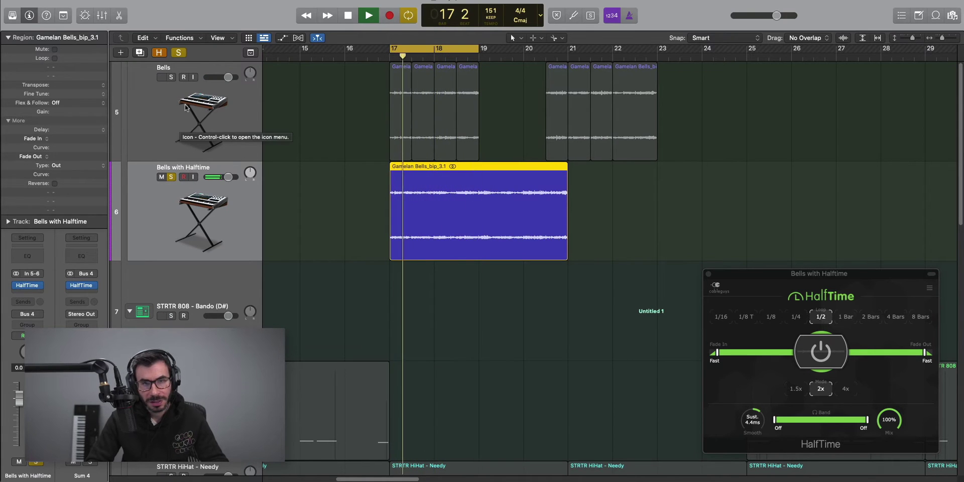
left_click(172, 76, "alt")
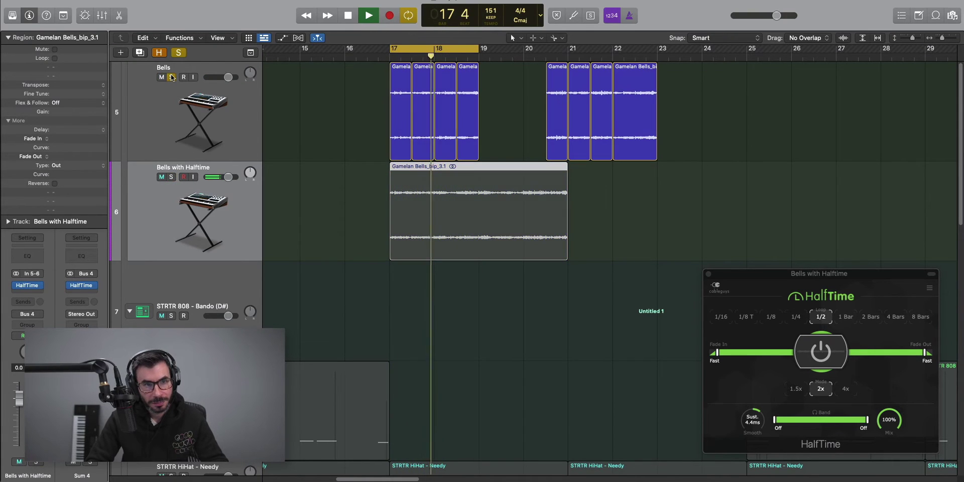
left_click(171, 176, "alt")
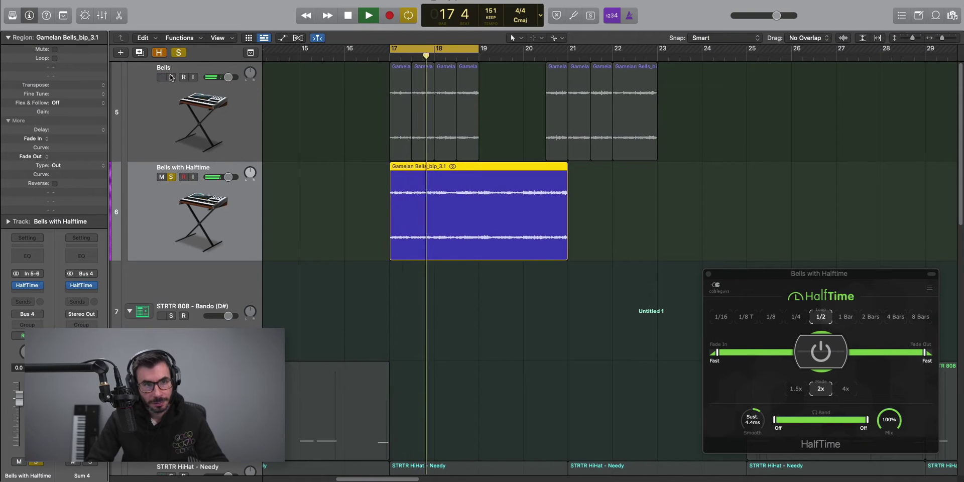
left_click(171, 76, "alt")
key("space")
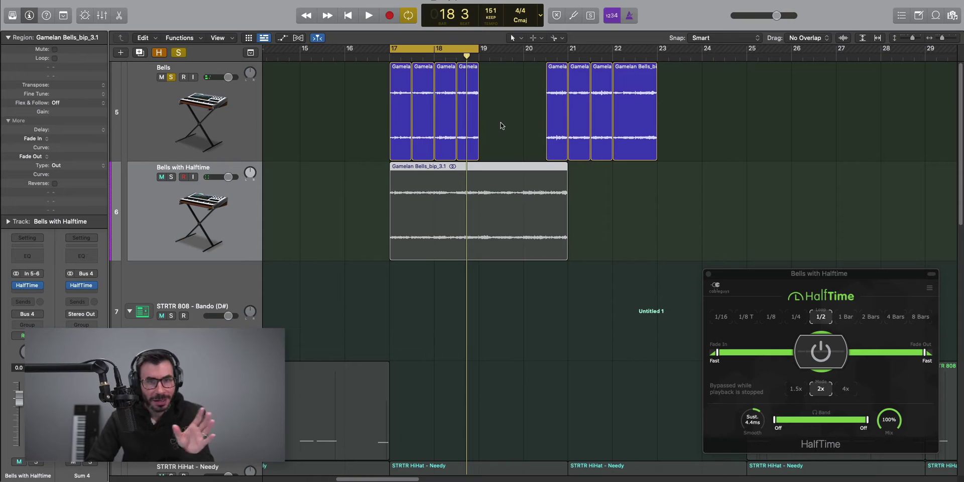
Give the four Bells slices in bars 17–19 a fade-in and fade-out of 2, then play from bar 17
left_click(485, 119)
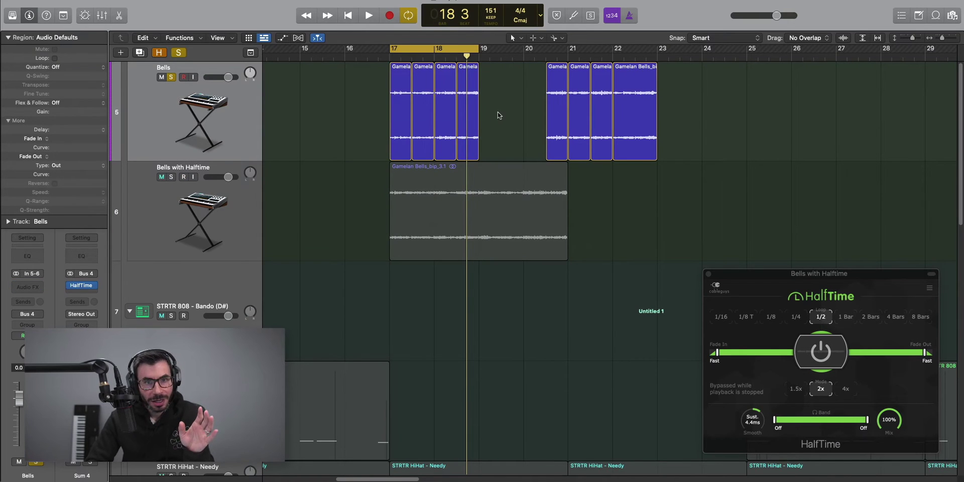
left_click_drag(498, 116, 345, 110)
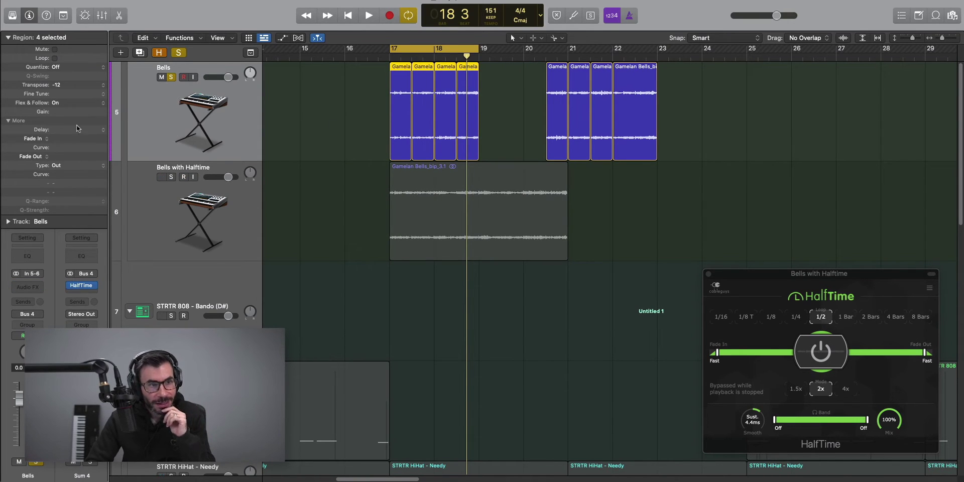
double_click(63, 139)
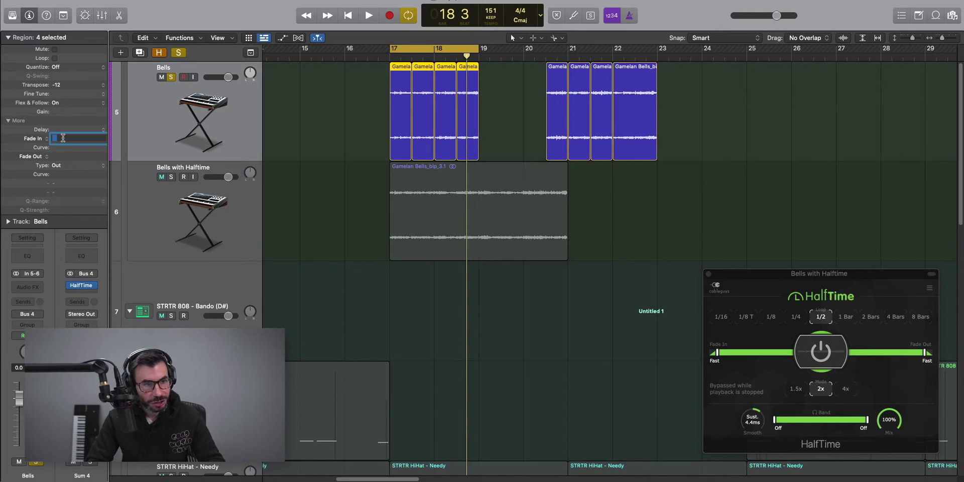
type("2")
key("Return")
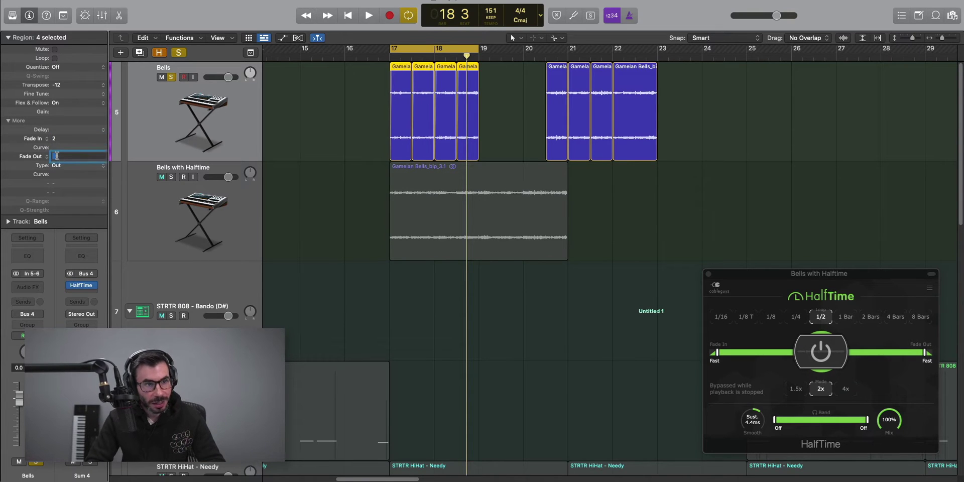
type("2")
left_click(319, 130)
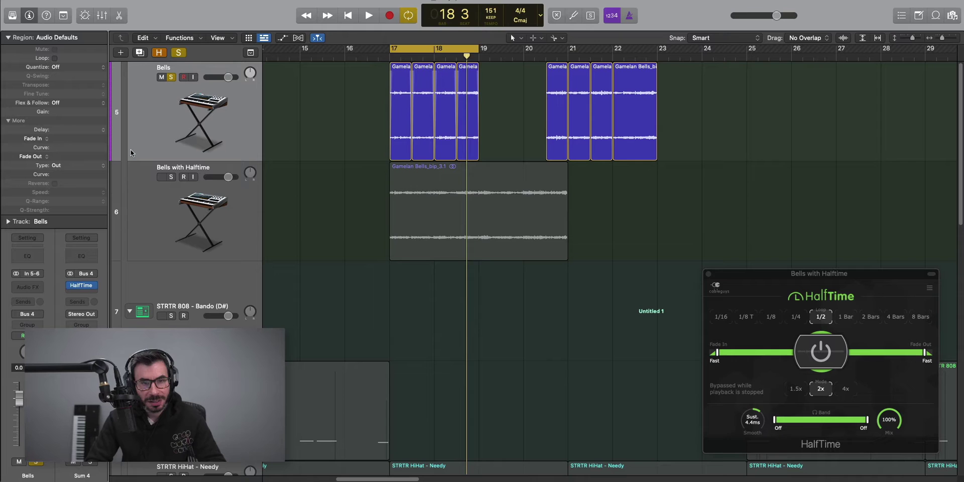
key("space")
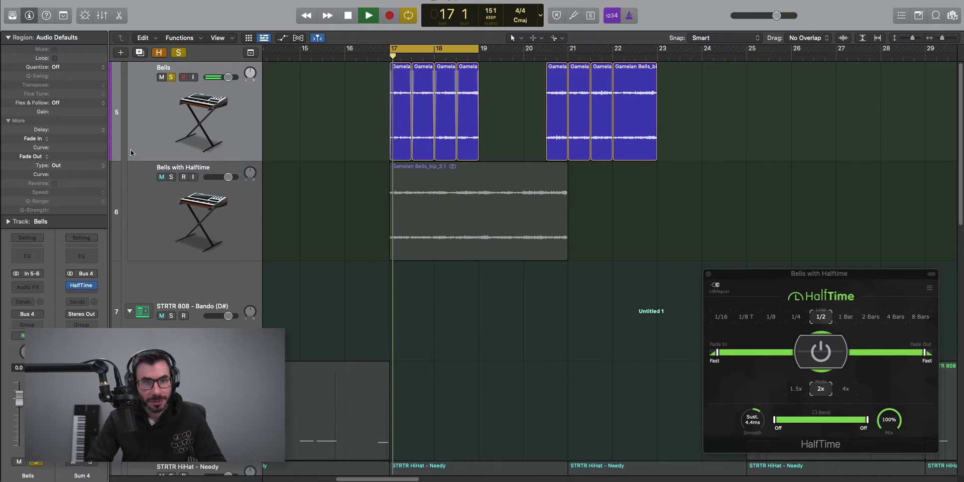
Compare the Bells and Bells with Halftime tracks soloed, then set HalfTime's loop length to 1/4
left_click(170, 177)
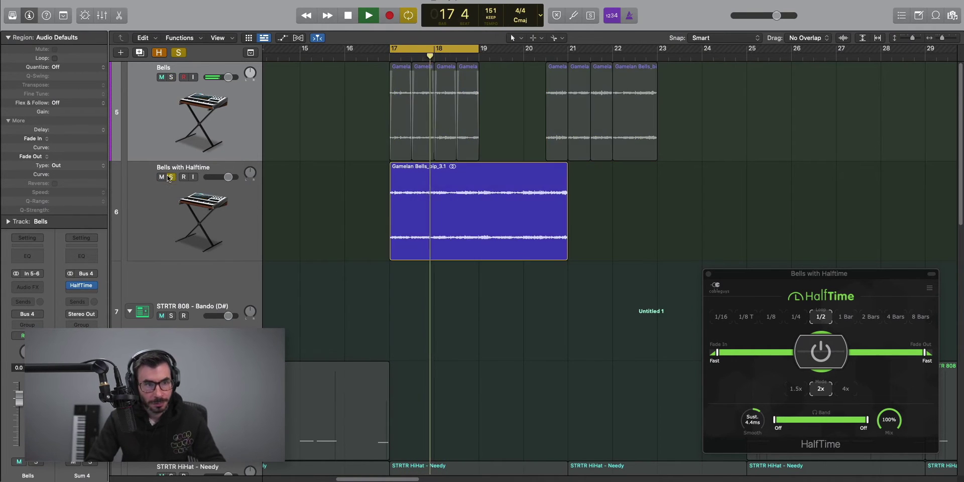
left_click(170, 77)
key("space")
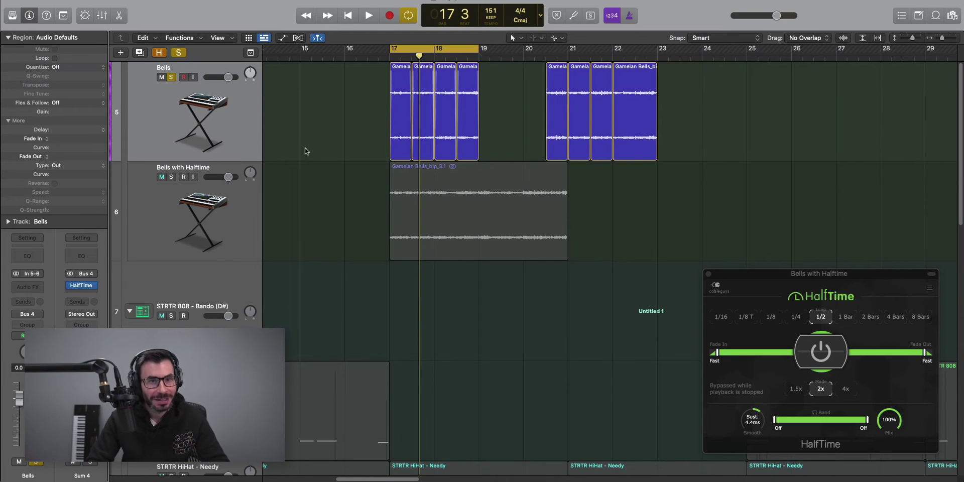
left_click(795, 316)
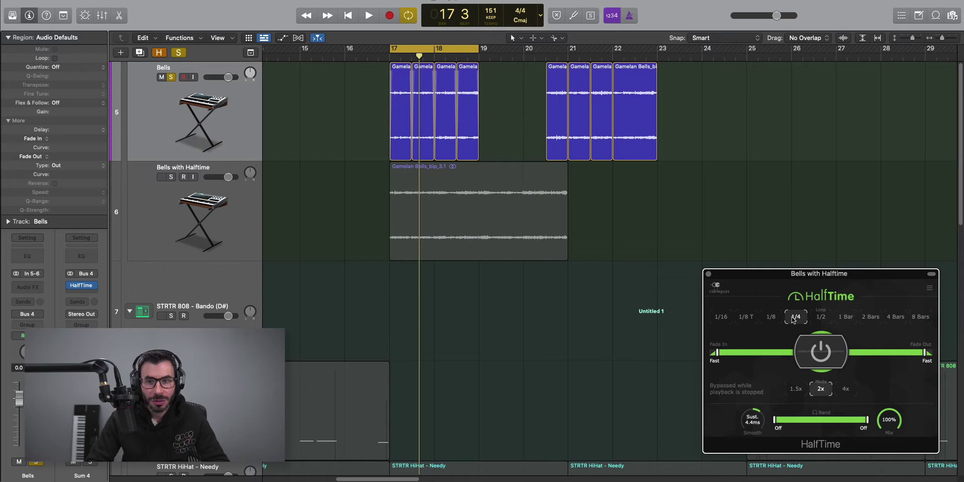
Solo Bells with Halftime and play its region to hear the 1/4 loop length
left_click(169, 177, "alt")
left_click(452, 204)
key("space")
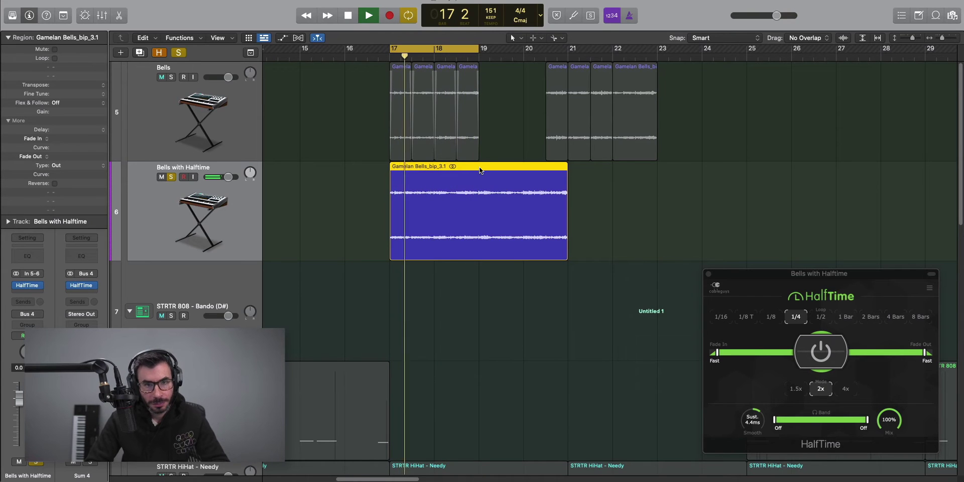
key("space")
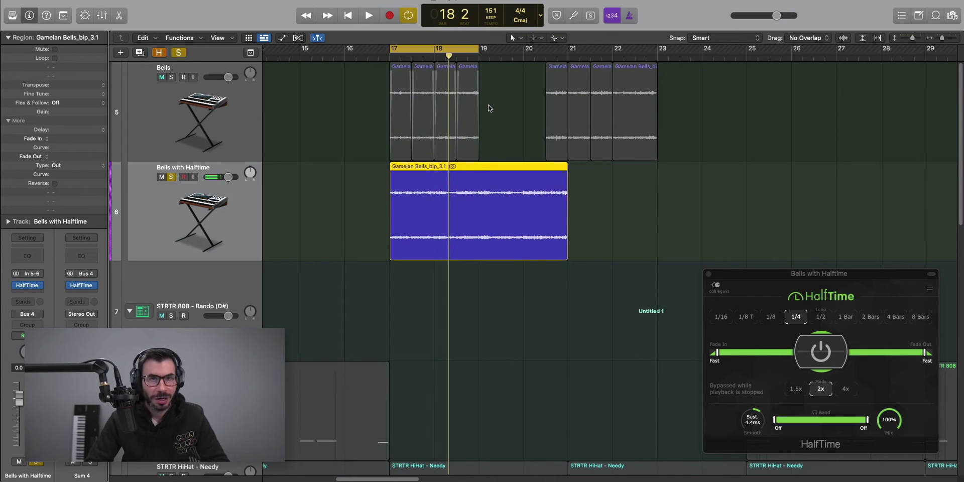
left_click(489, 108)
Undo the earlier edits to restore the Bells audio as one whole Gamelan Bells_bip_3 region
key("super+z")
key("super+z")
key("super+z")
key("super+z")
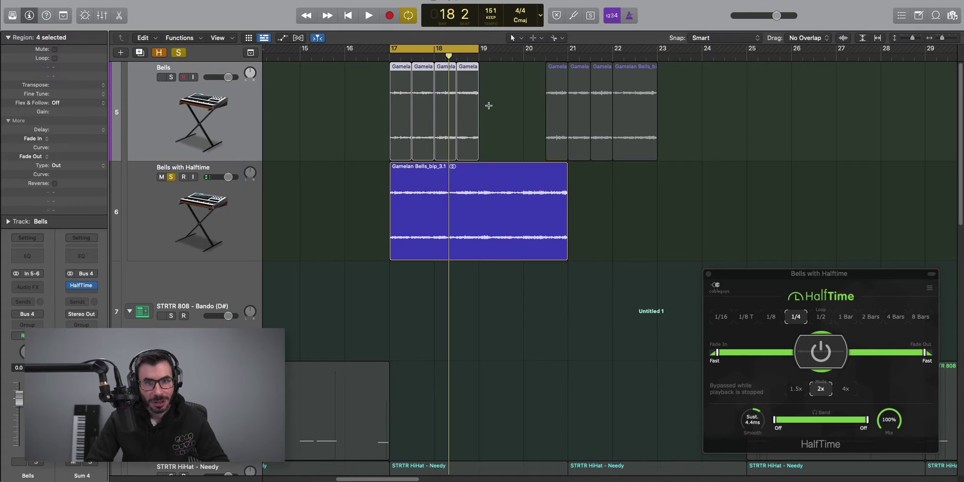
key("super+z")
key("super+z")
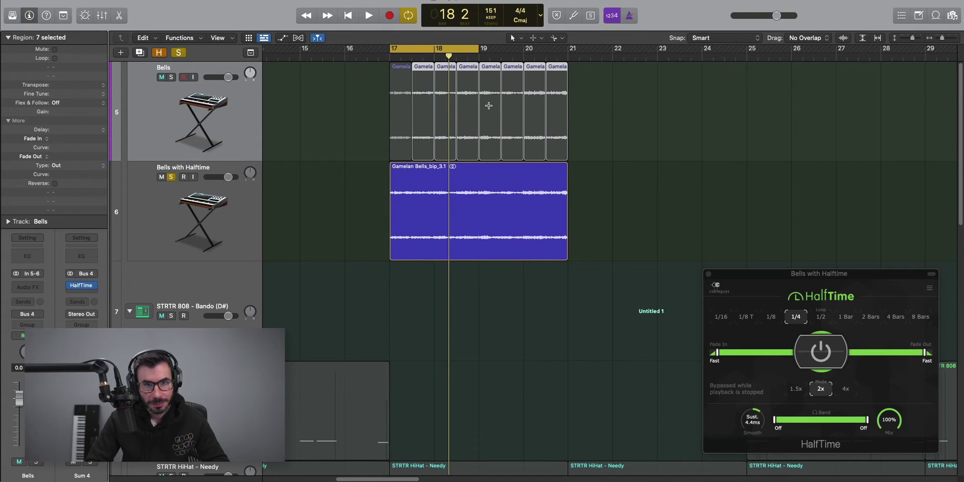
key("super+z")
left_click(588, 125)
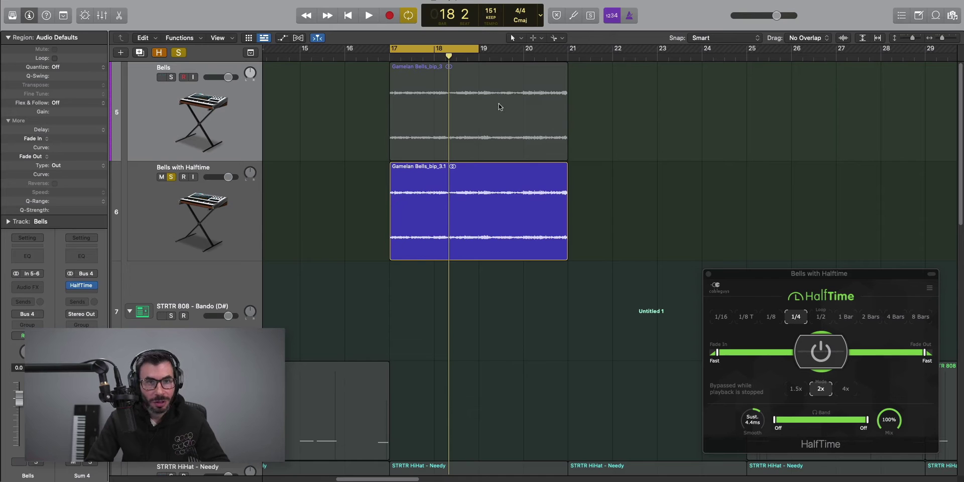
Chop the Bells region into 15 equal slices from bar 17 beat 2 and move them to bar 19
left_click_drag(443, 56, 397, 64)
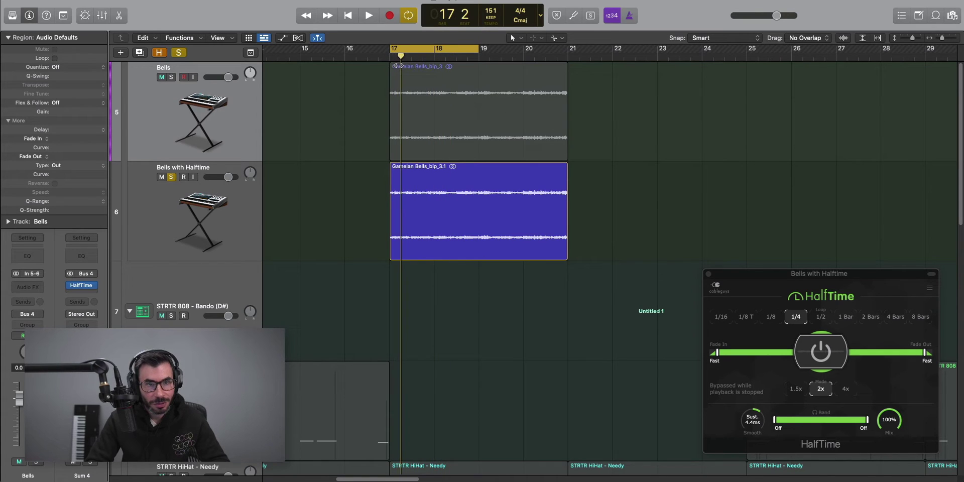
left_click(400, 71, "alt+super")
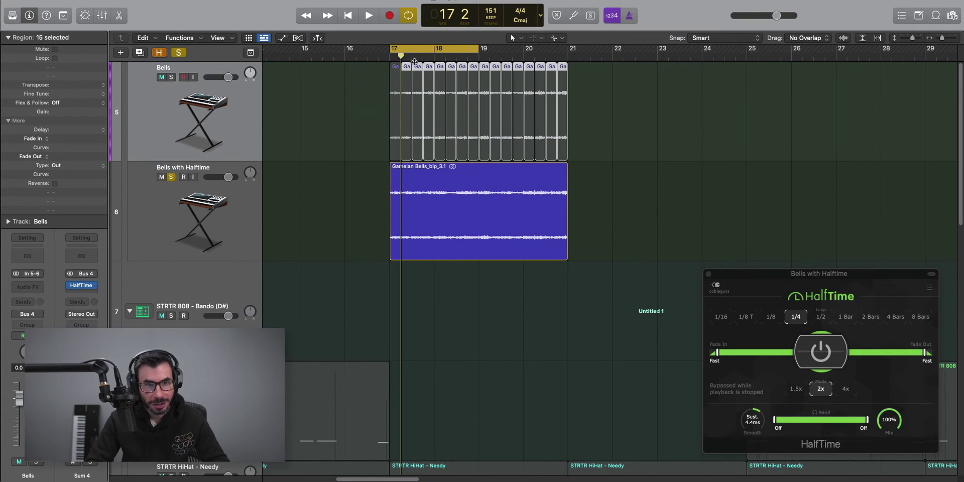
left_click(425, 48)
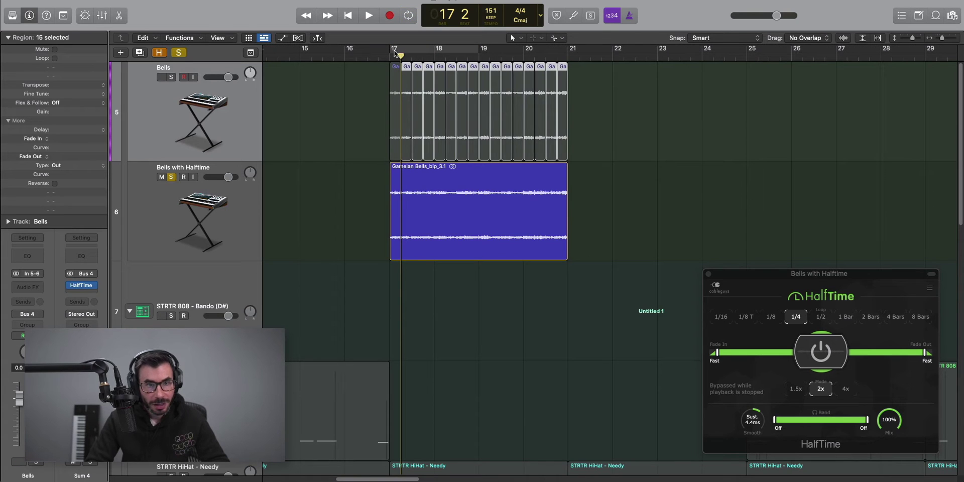
left_click_drag(406, 117, 485, 122)
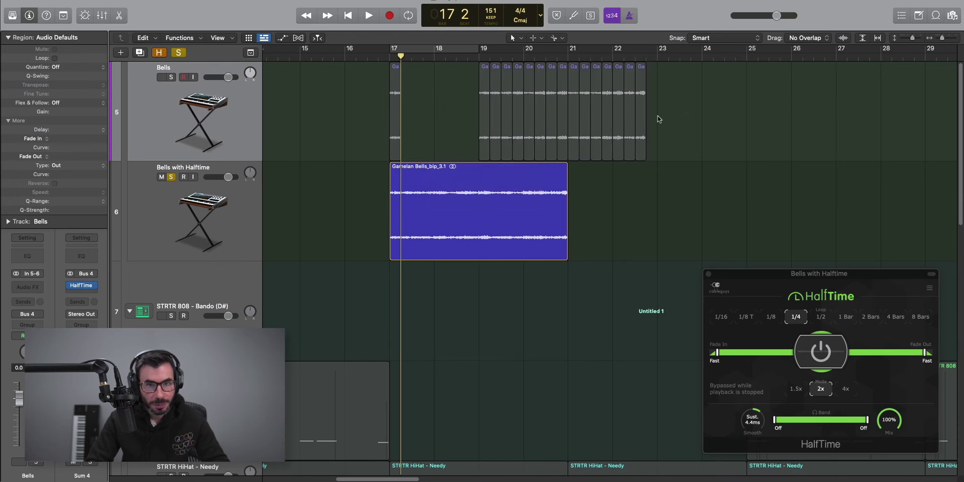
left_click_drag(686, 116, 358, 120)
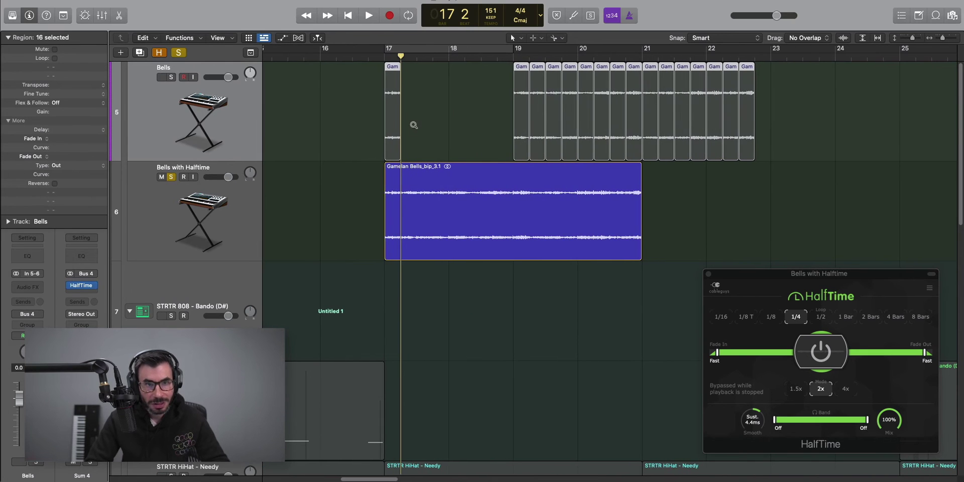
Time-stretch all the Bells slices and move the first ones back to start at bar 17
left_click_drag(855, 129, 412, 145)
left_click_drag(481, 126, 481, 126)
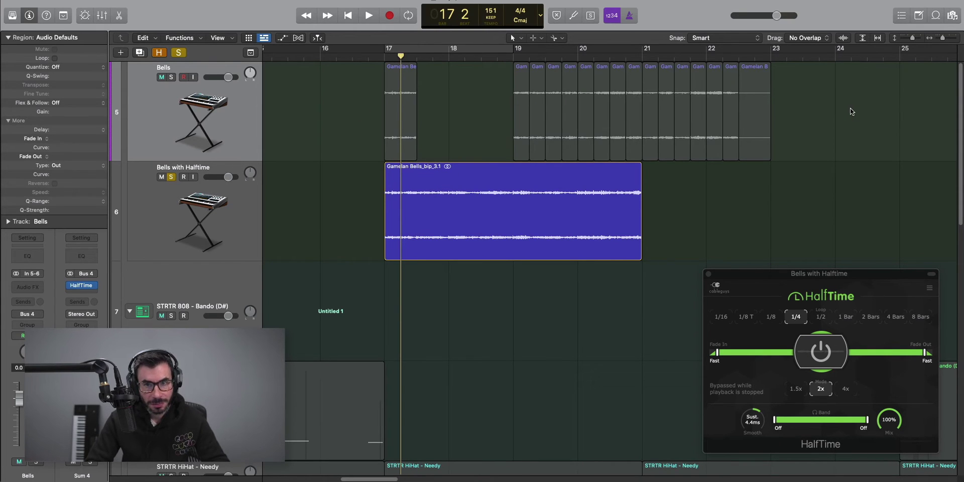
left_click_drag(521, 121, 420, 125)
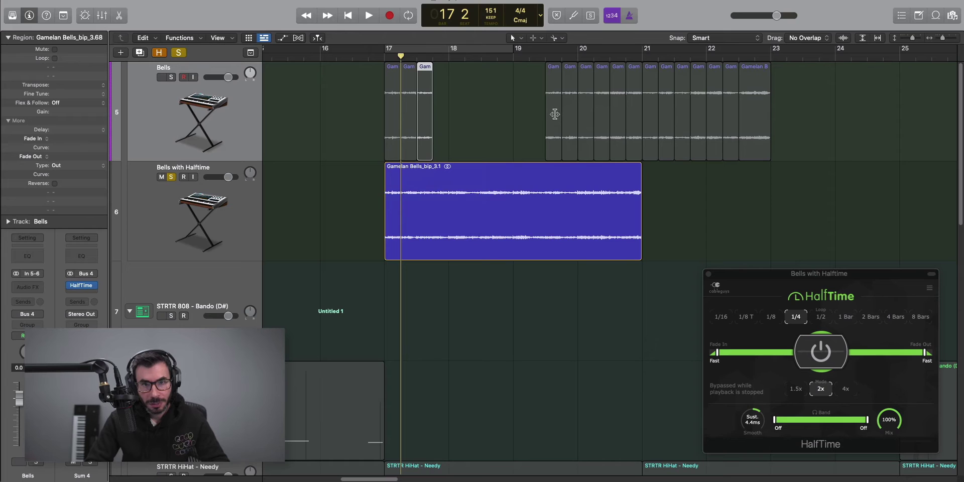
left_click_drag(555, 114, 442, 118)
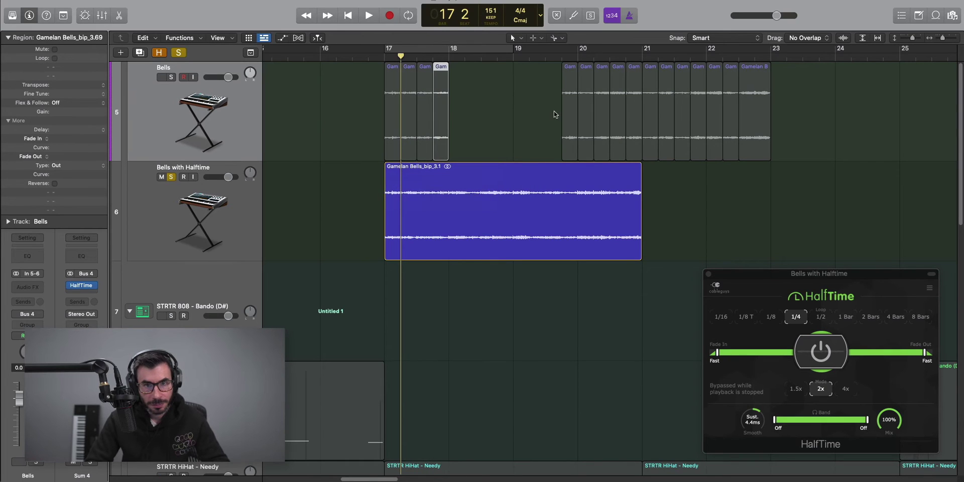
left_click_drag(555, 114, 502, 116)
Set a cycle over bars 17–19, solo the Bells track and play it
left_click(388, 53)
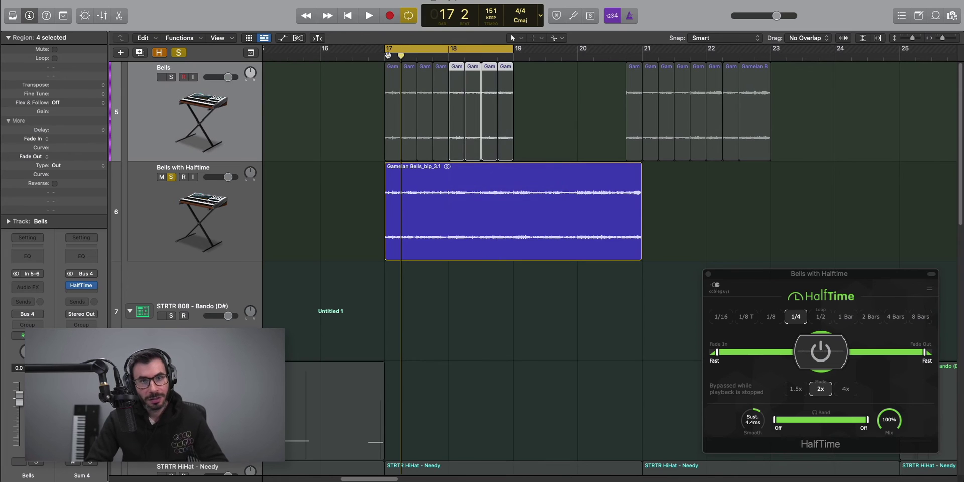
left_click(171, 77)
key("space")
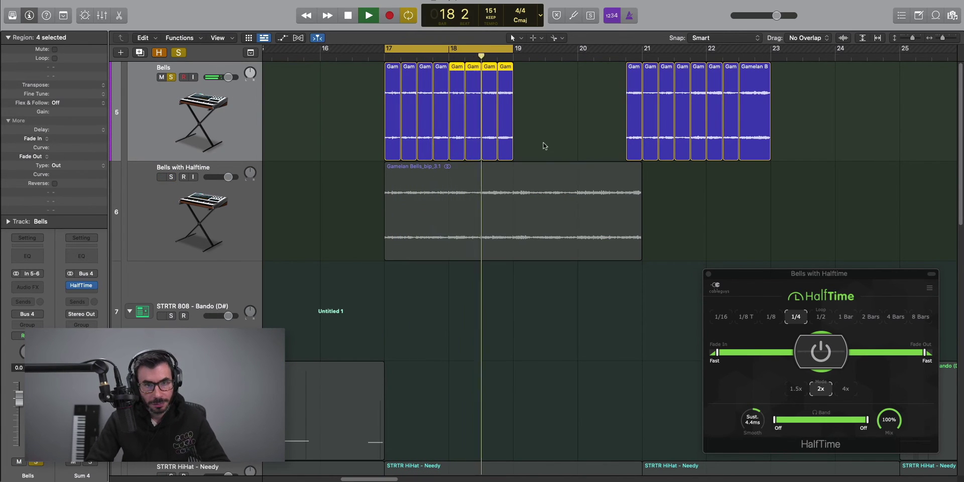
Transpose the eight Bells slices in bars 17–19 by -12 and audition them
key("space")
left_click_drag(549, 125, 289, 110)
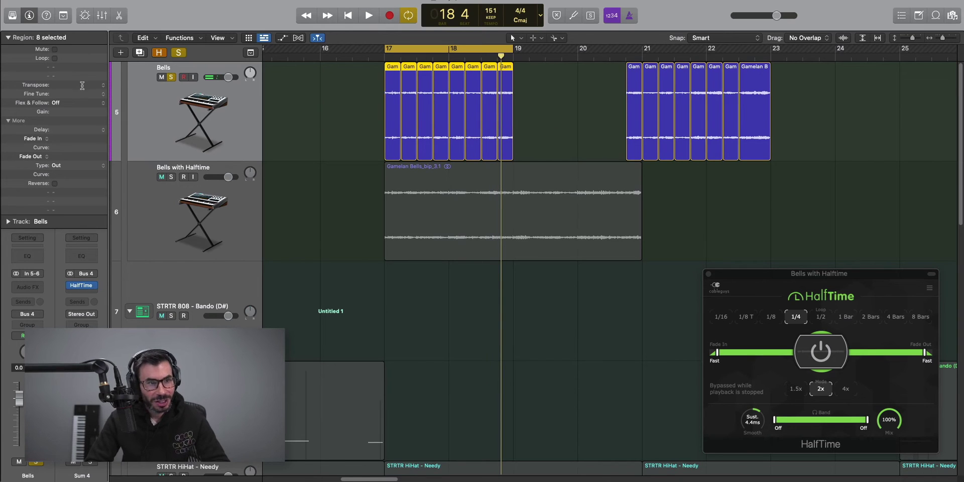
double_click(82, 85)
type("-12")
key("Return")
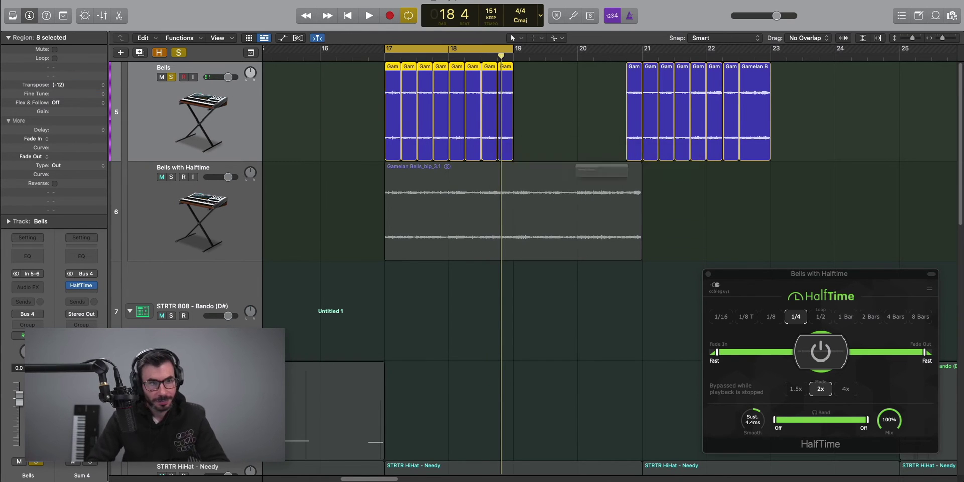
key("space")
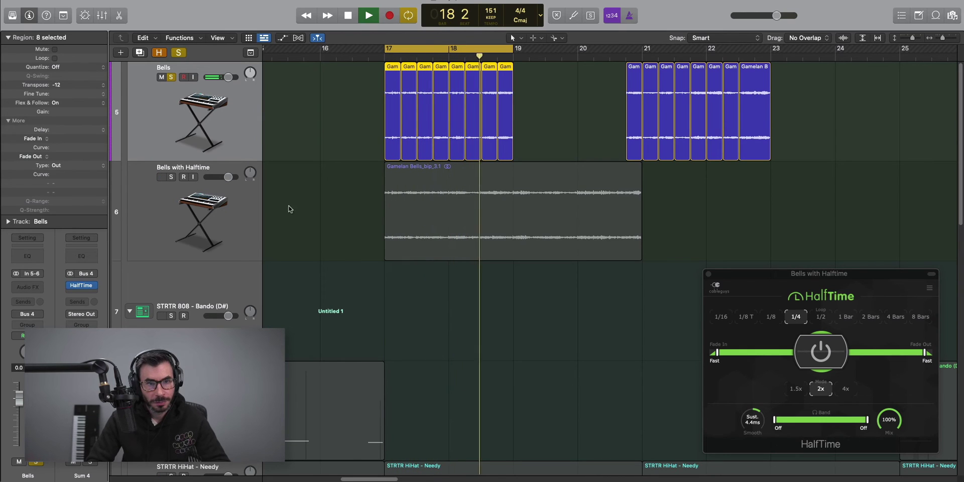
key("space")
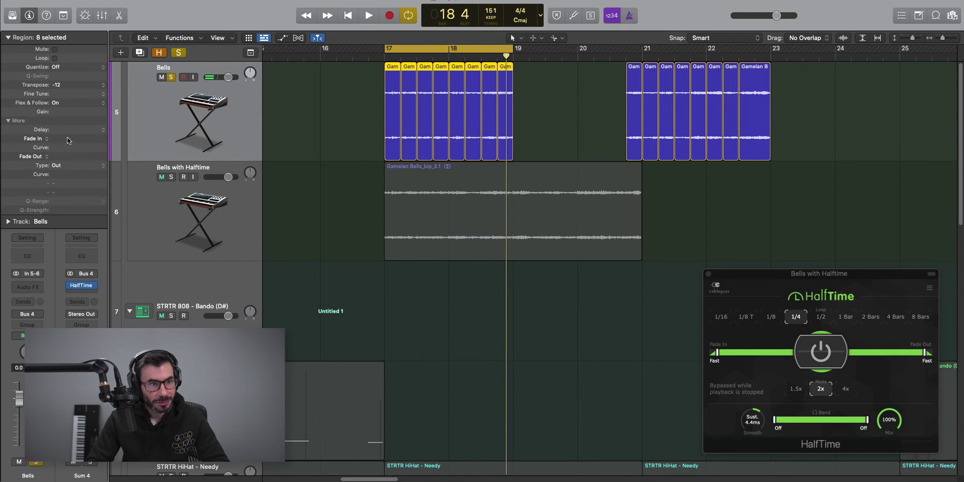
Give the Bells regions Fade In and Fade Out of 2, then play from bar 17
double_click(67, 139)
type("2")
double_click(57, 156)
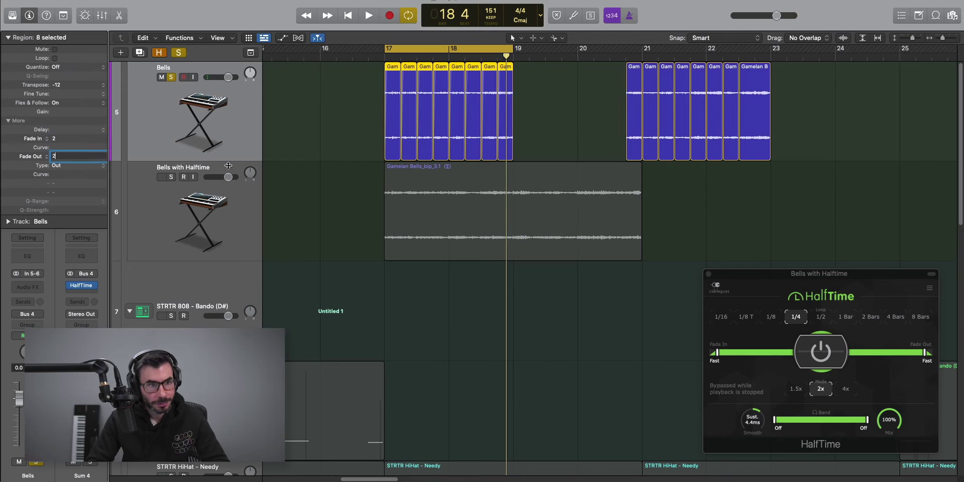
type("2")
left_click(318, 167)
key("space")
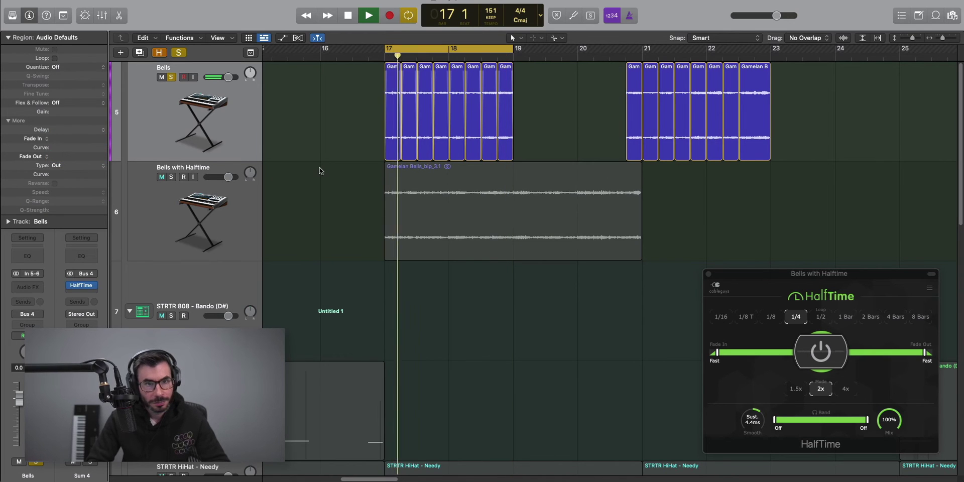
Toggle Solo between Bells with Halftime and Bells to compare the two during playback
left_click(171, 177)
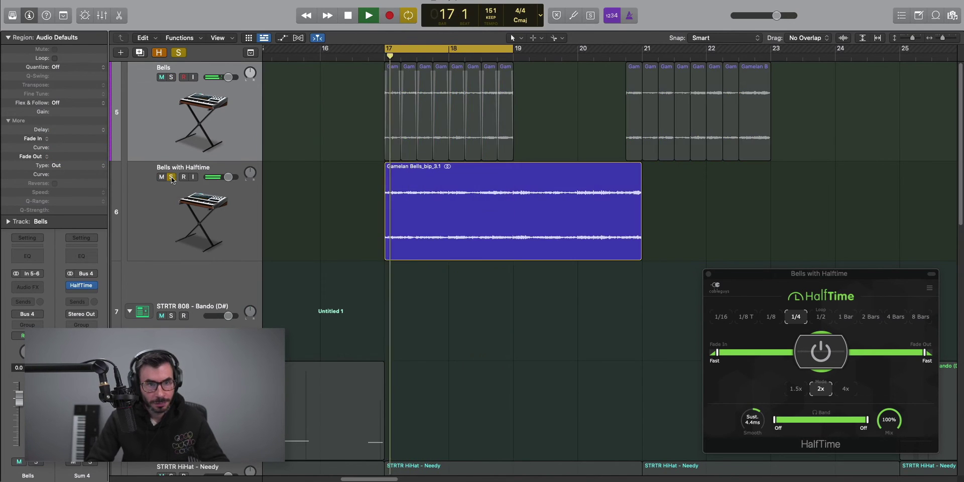
left_click(172, 77, "alt")
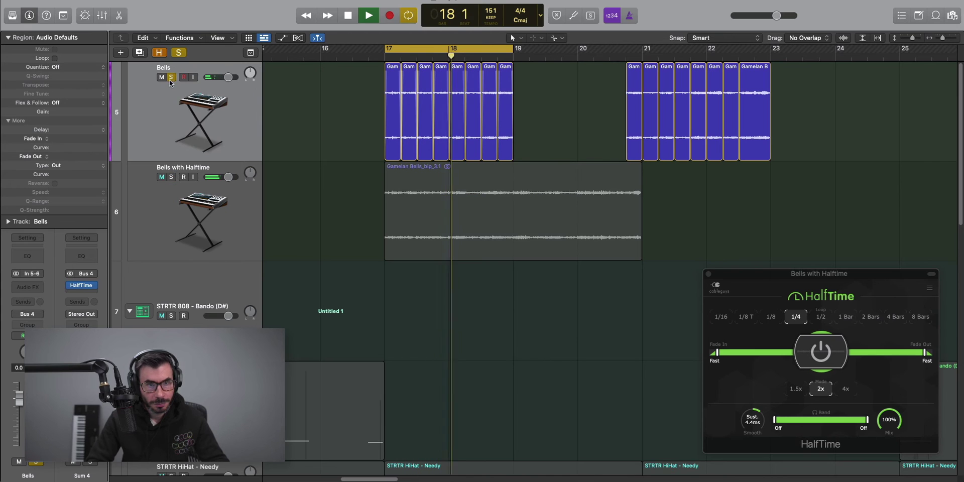
left_click(171, 177, "alt")
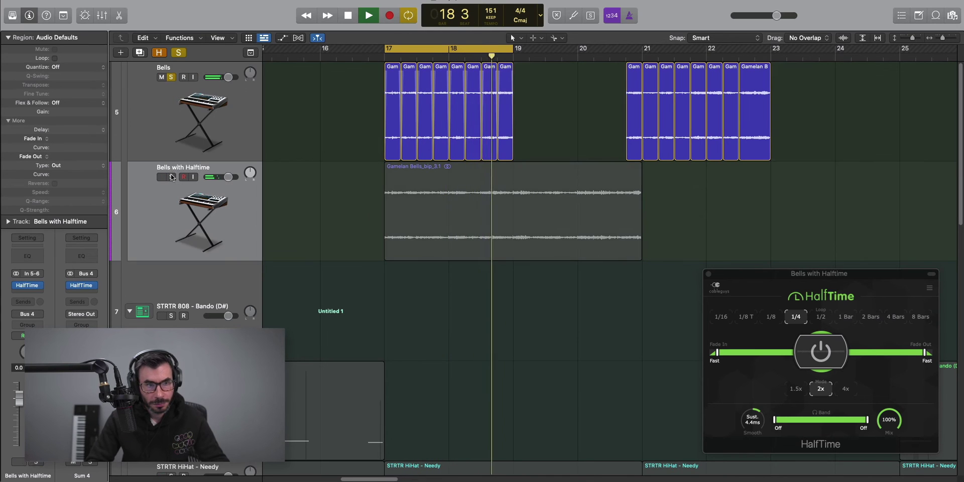
left_click(171, 77, "alt")
left_click(171, 77, "alt")
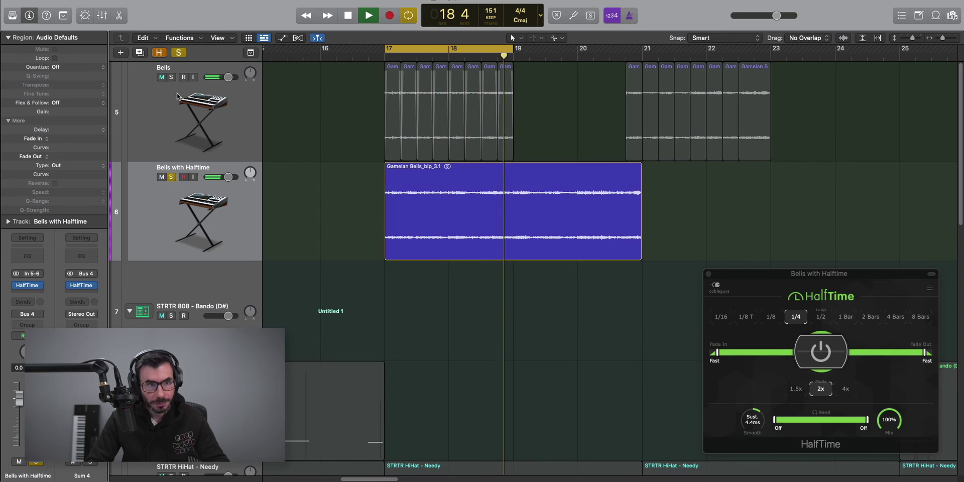
left_click(171, 77, "alt")
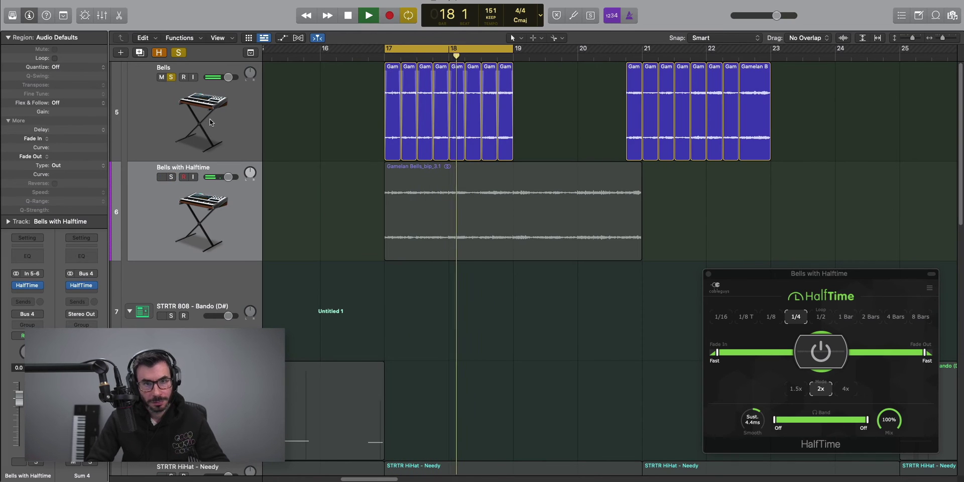
Undo the chopping back to the single Gamelan Bells_bip_3 region and set HalfTime's loop to 1/2
key("space")
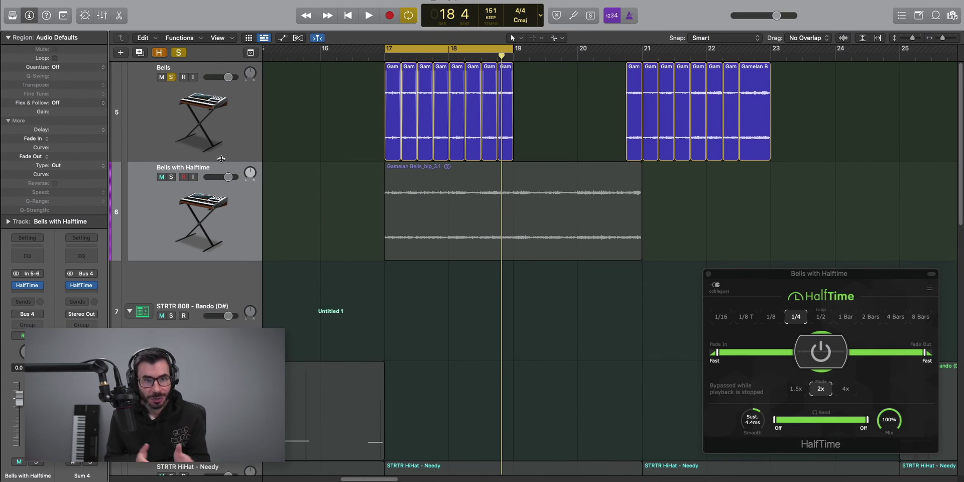
key("Up")
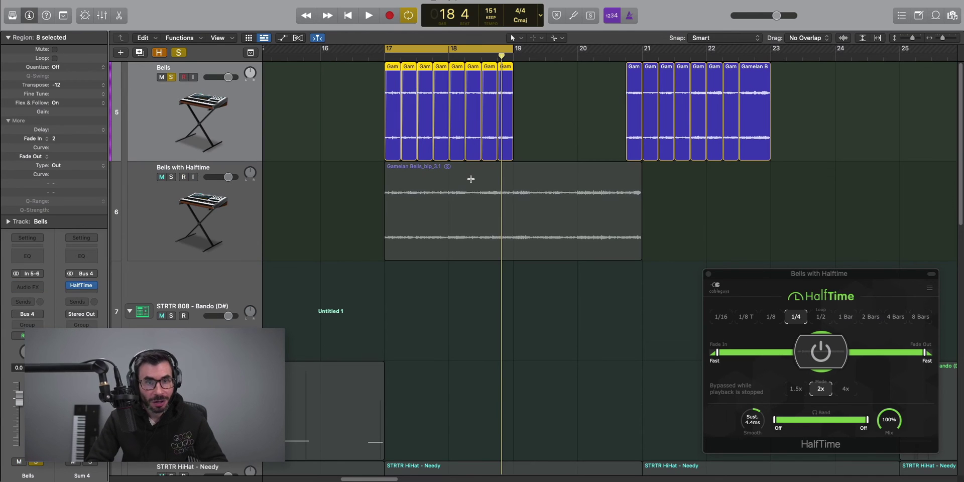
key("super+z")
key("super+z")
key("super+z")
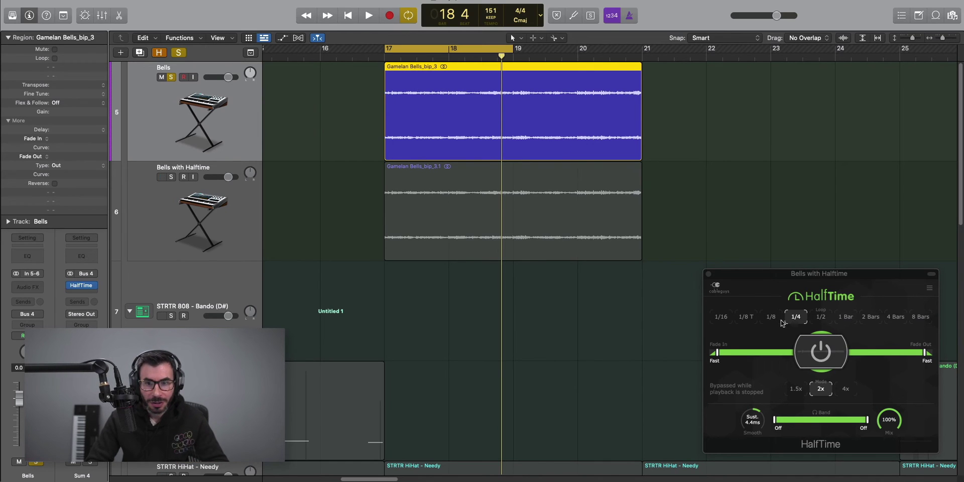
left_click(819, 316)
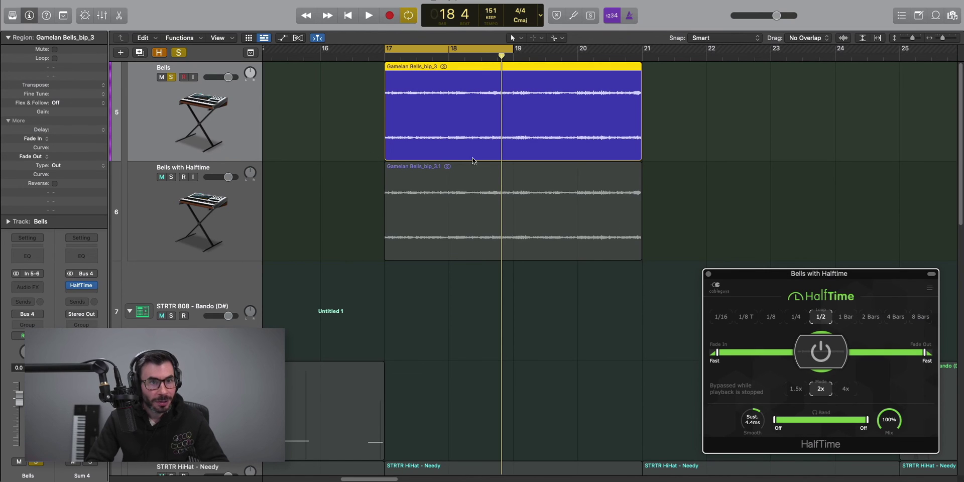
Show the flex controls and set the Bells track to Flex Time Speed (FX) mode
left_click(297, 38)
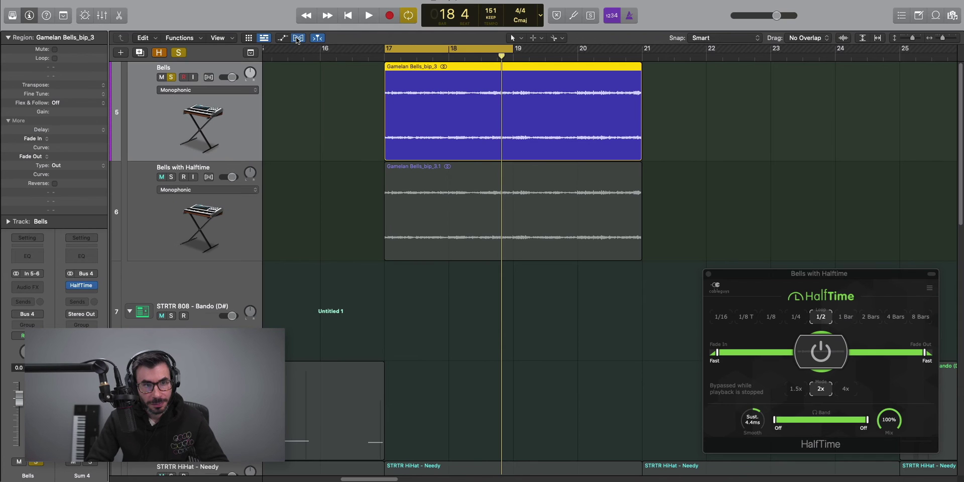
left_click(233, 87)
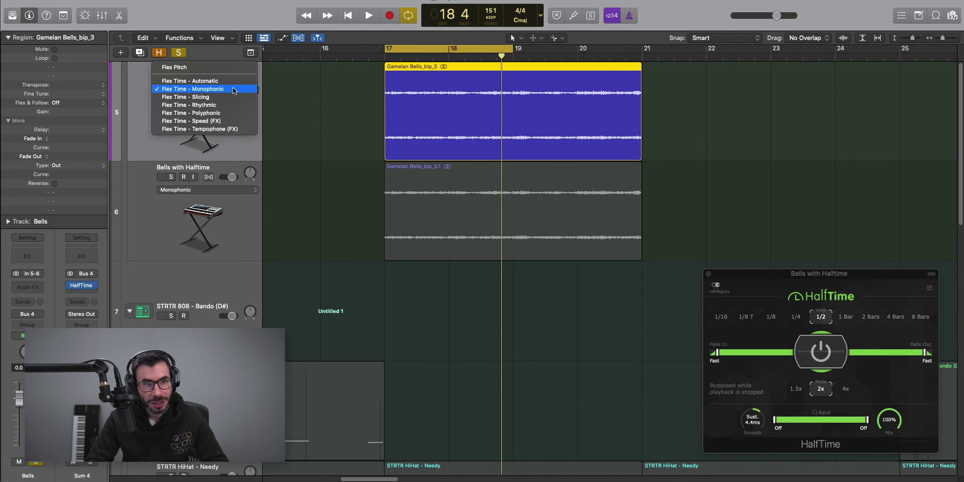
left_click(225, 121)
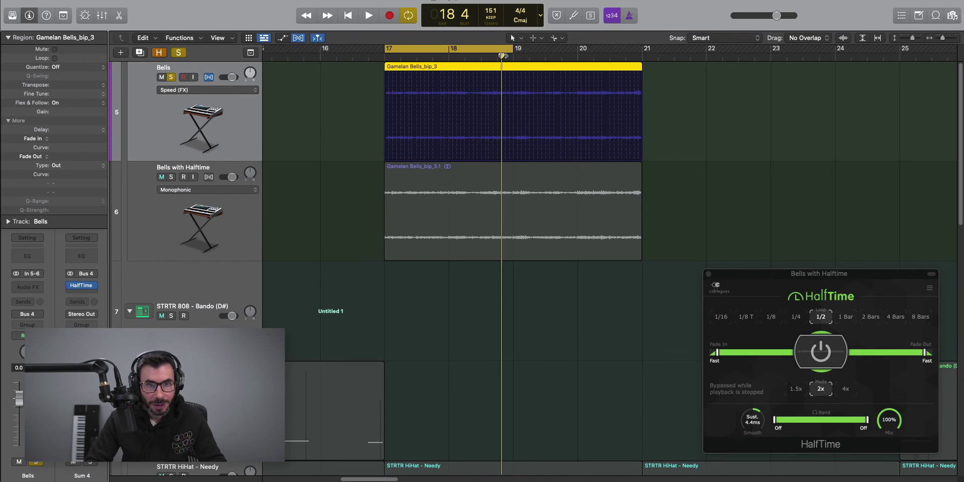
Split the Bells region into half-bar slices from bar 17 beat 3 and move them to bar 19
left_click_drag(501, 56, 417, 69)
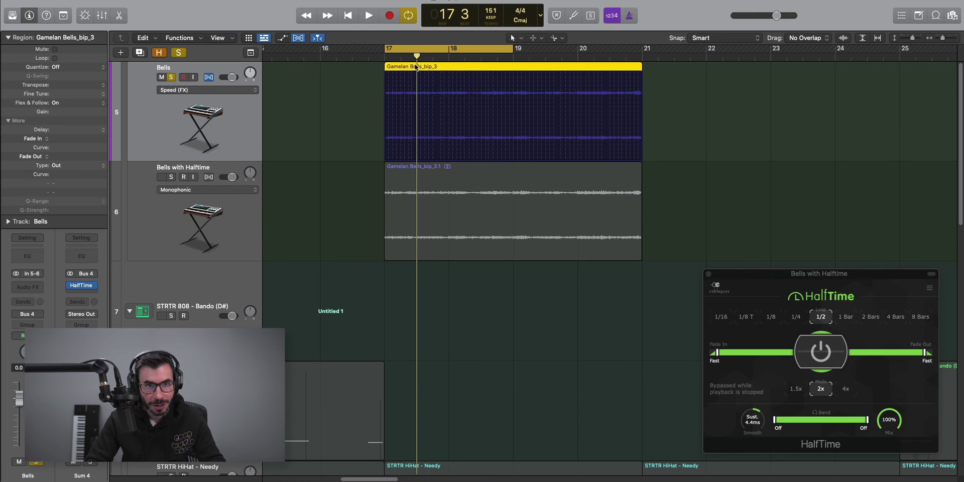
left_click(416, 68, "alt")
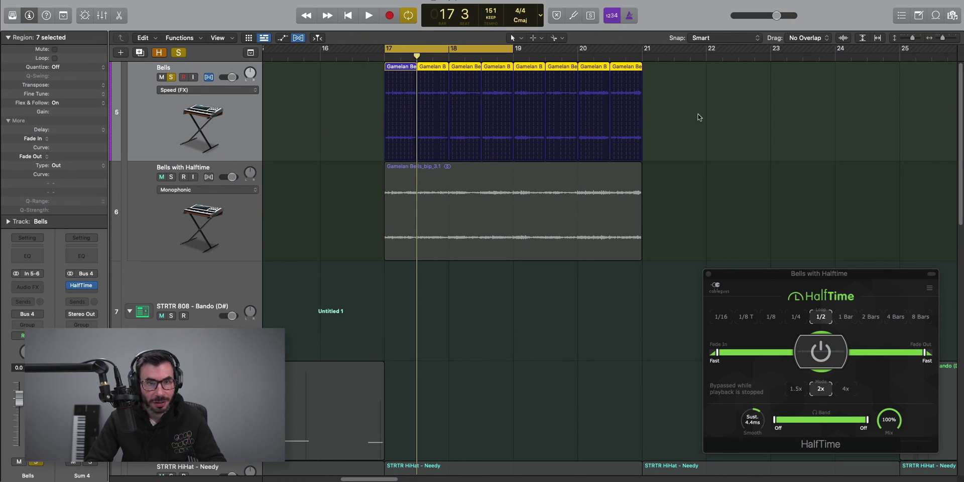
left_click_drag(698, 116, 533, 70)
left_click_drag(774, 124, 410, 152)
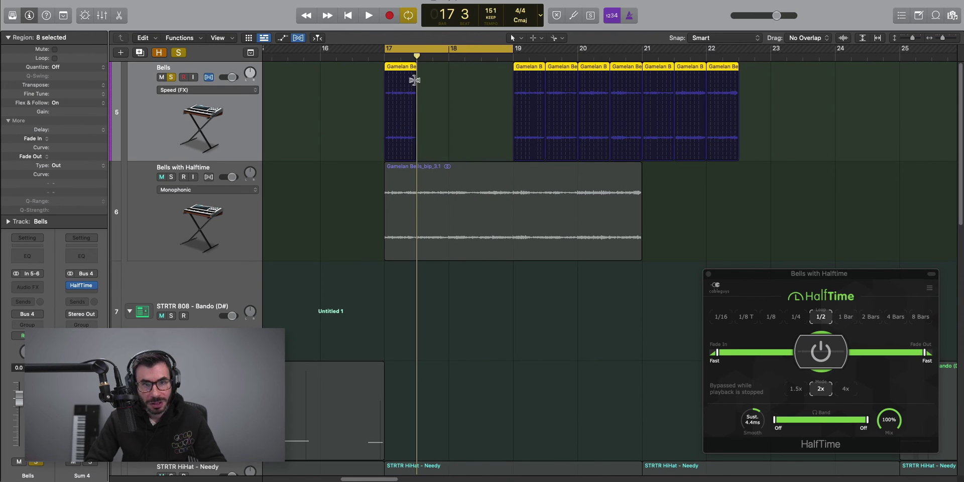
Stretch the slices to twice their length and place two back to back from bar 17
left_click_drag(414, 82, 445, 85)
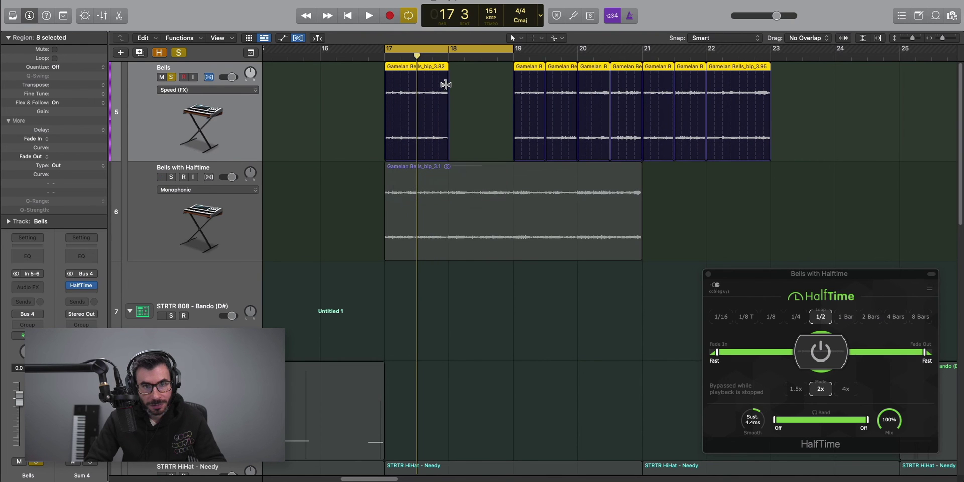
left_click(487, 90)
left_click_drag(523, 69, 452, 67)
left_click_drag(585, 69, 489, 68)
left_click(522, 88)
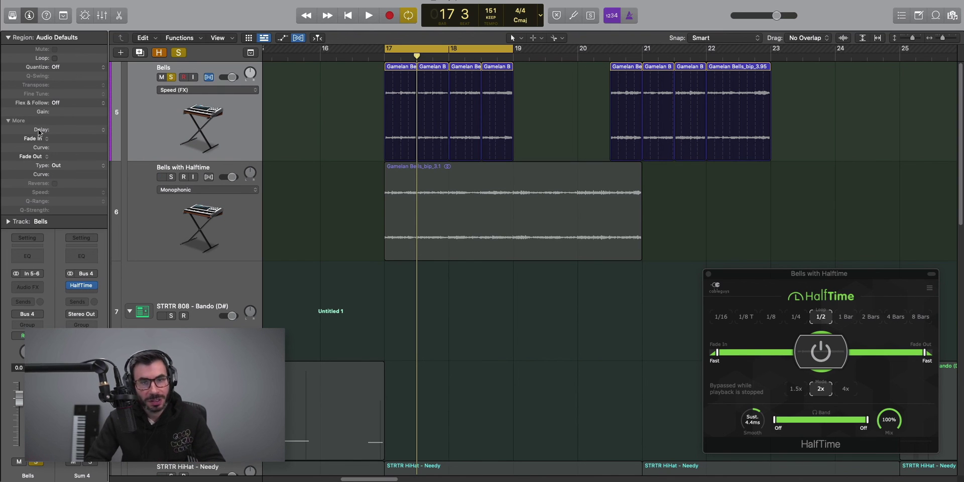
key("space")
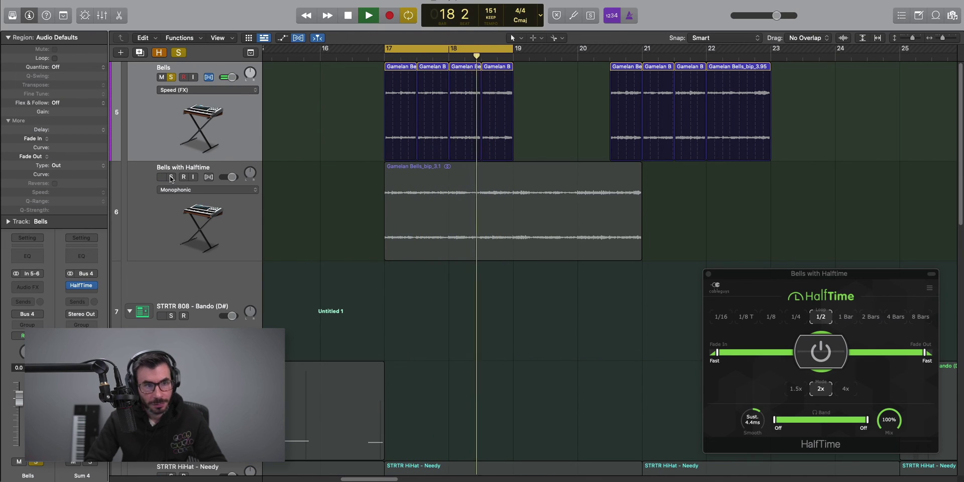
left_click(171, 177)
left_click(171, 78)
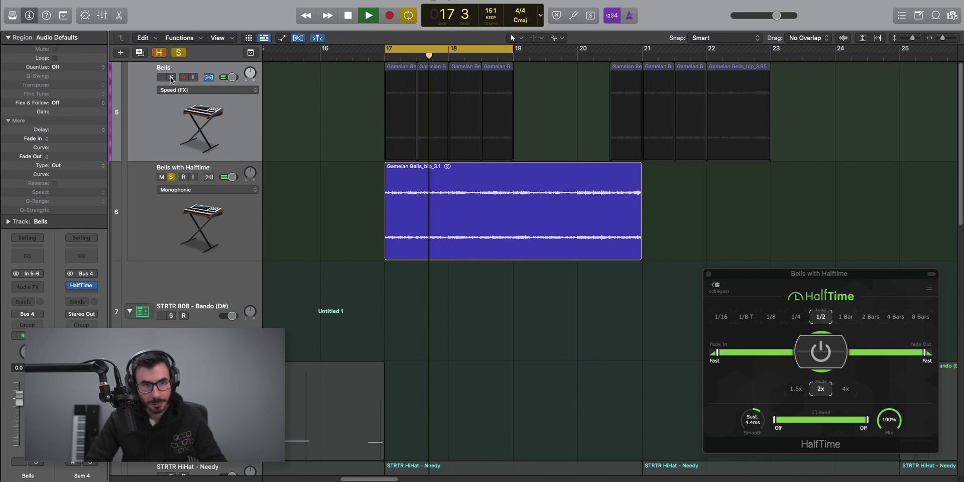
left_click(172, 78)
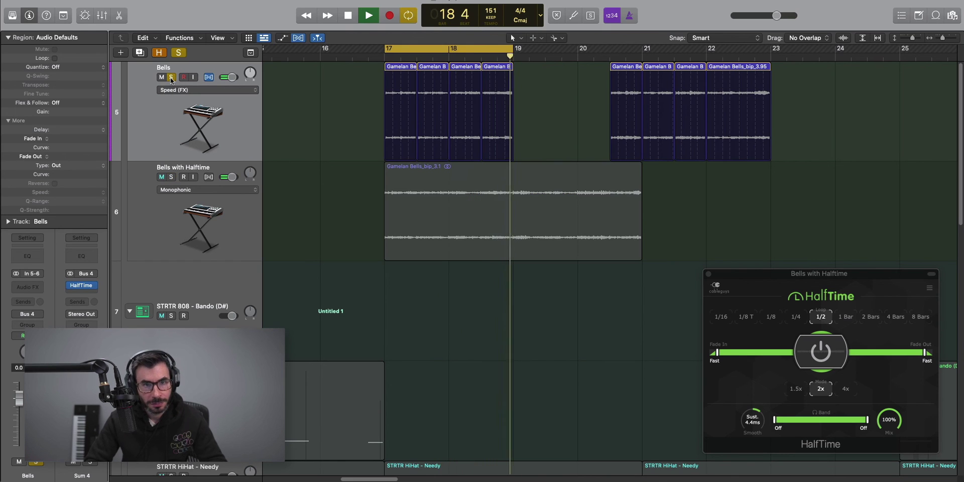
left_click(171, 177)
left_click(171, 78)
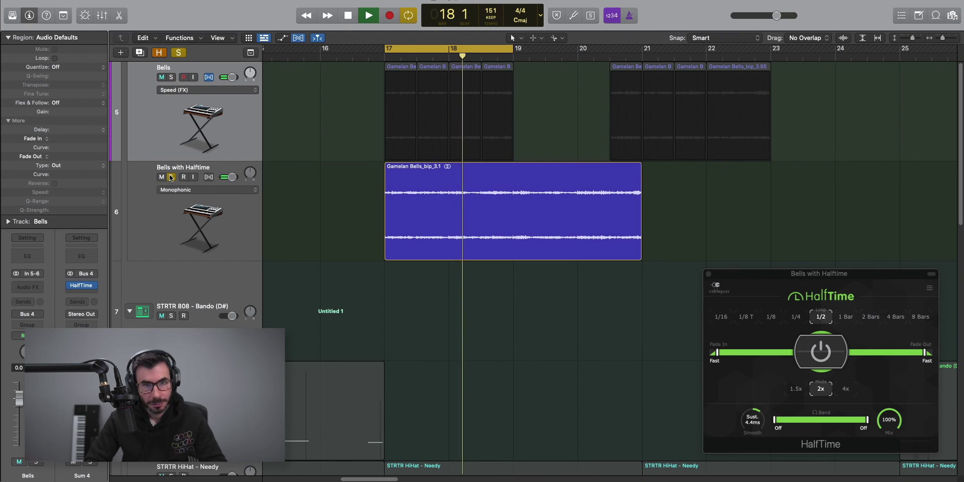
left_click(171, 77)
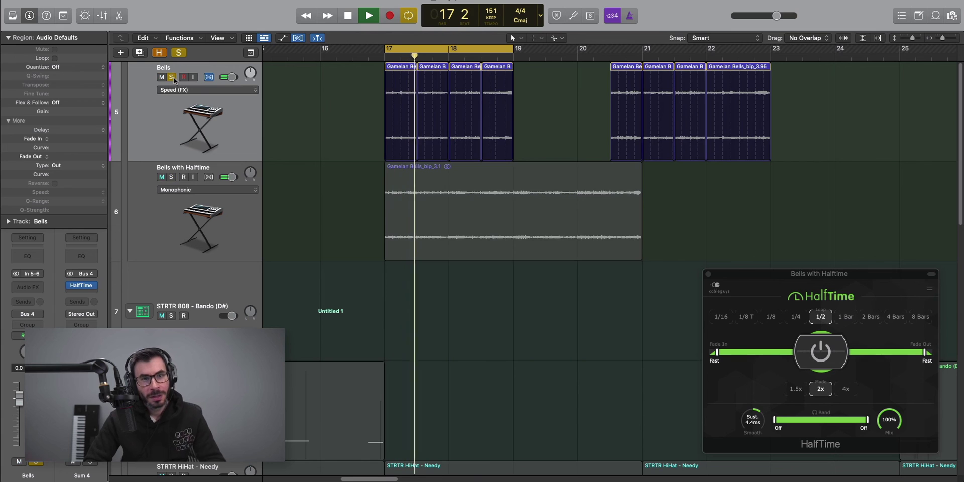
key("space")
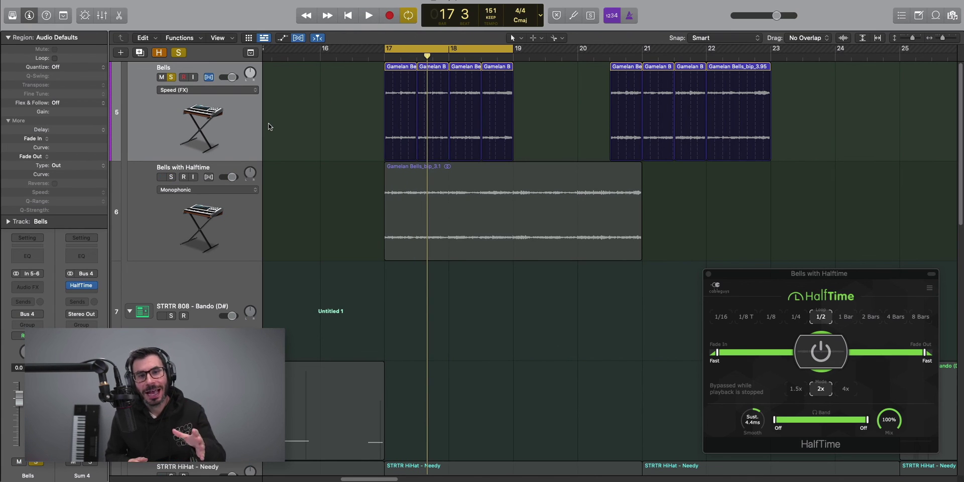